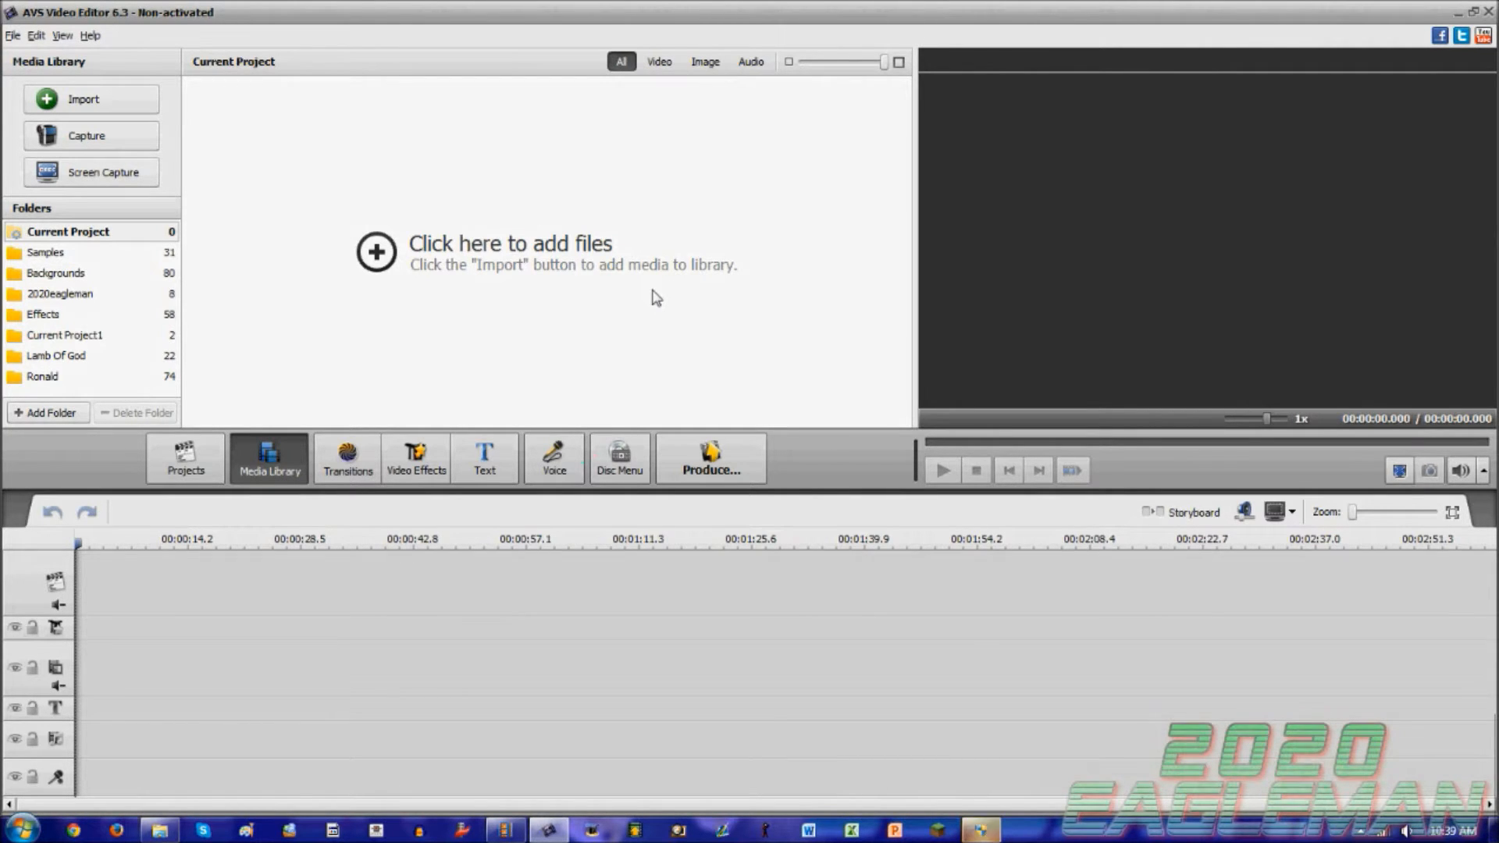
# Show the Current Project1 folder holding the clip0301 gameplay and MOV002 webcam clips
pyautogui.click(72, 338)
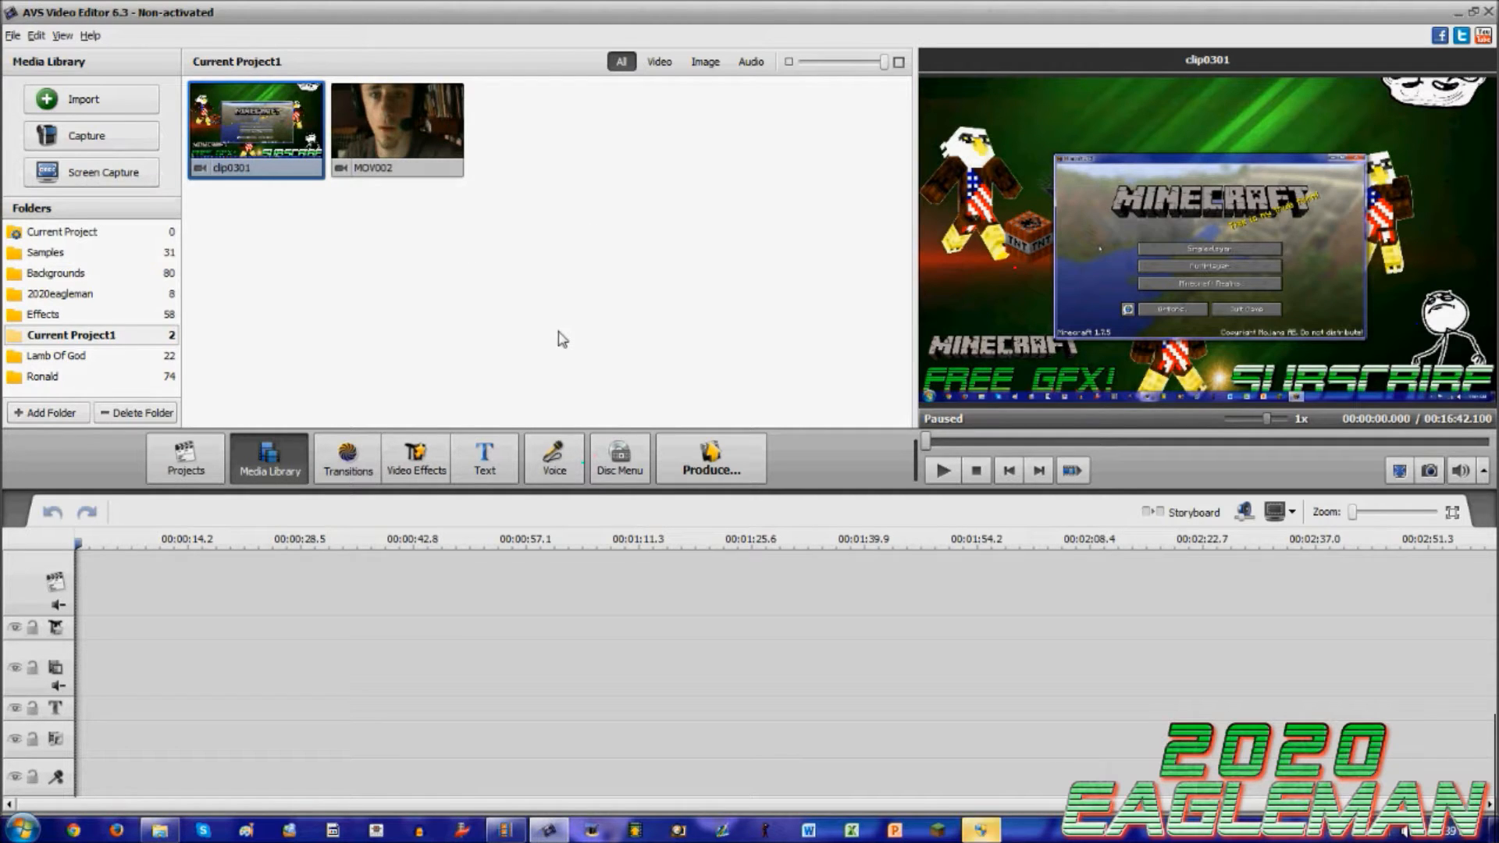
pyautogui.click(506, 834)
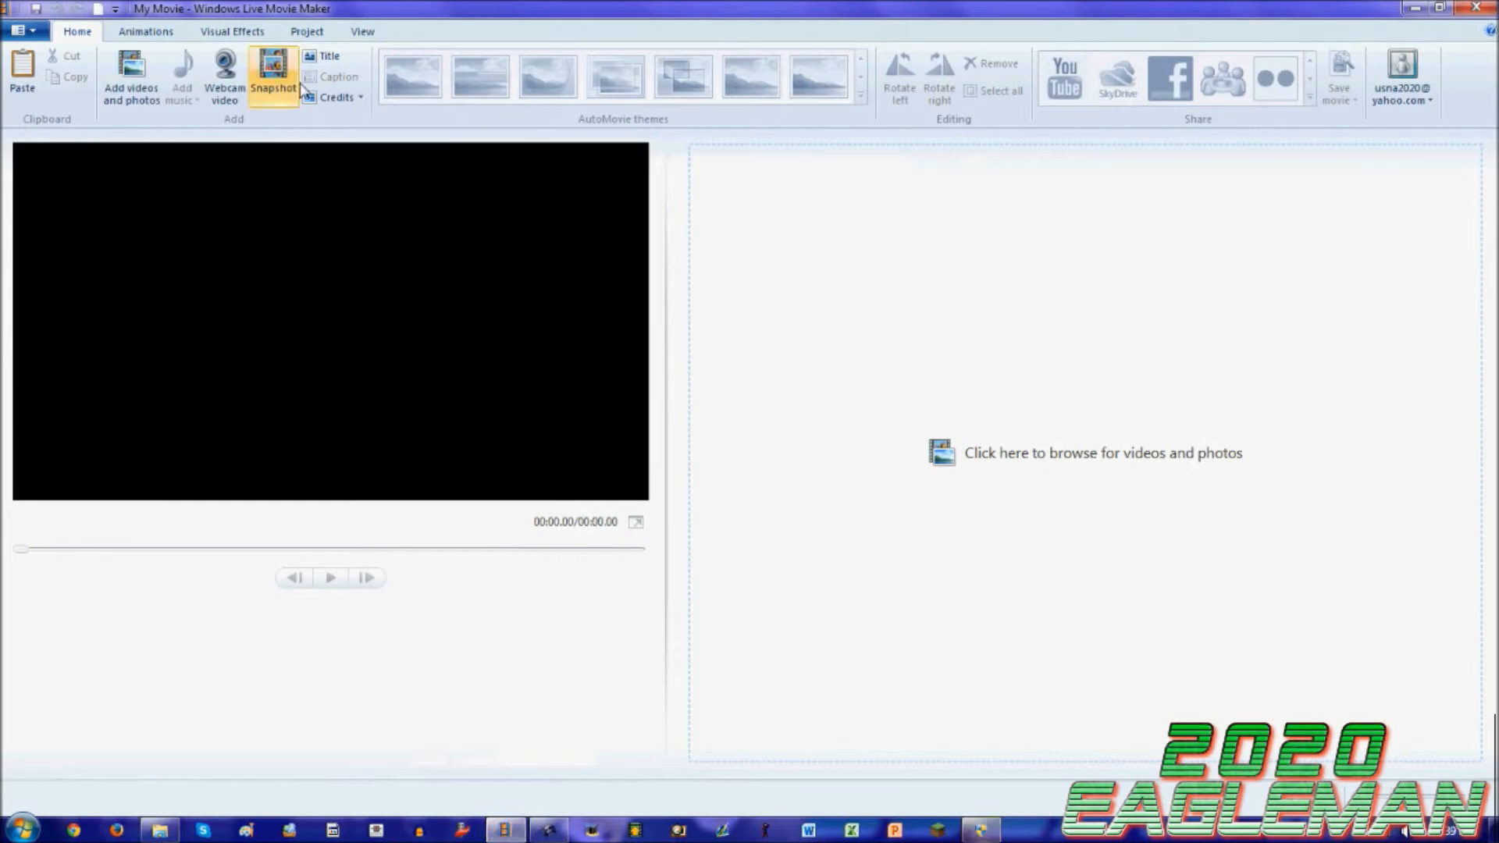
pyautogui.click(238, 89)
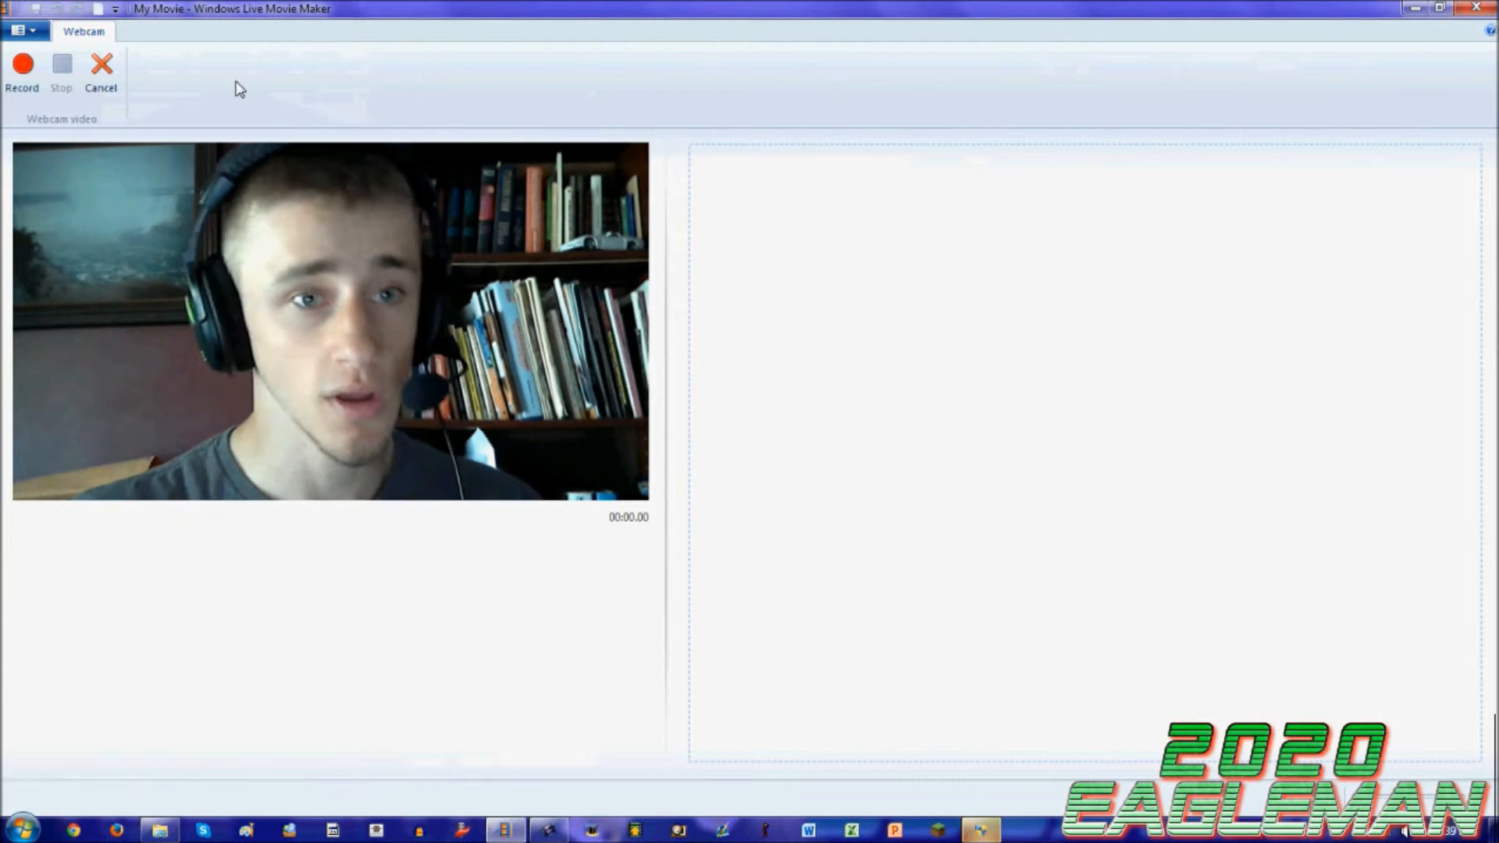
pyautogui.click(114, 69)
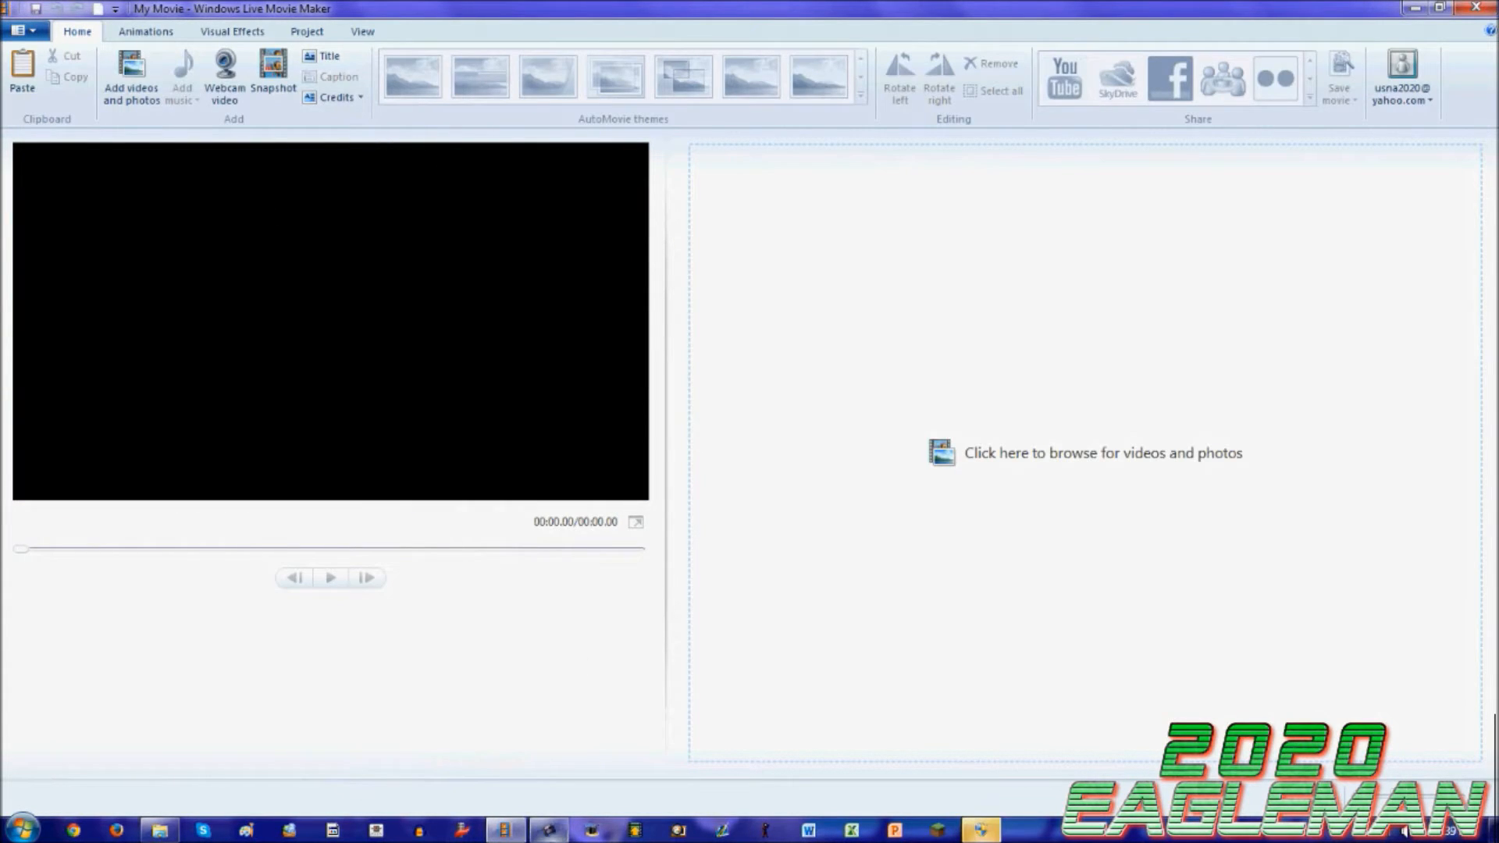
pyautogui.click(548, 832)
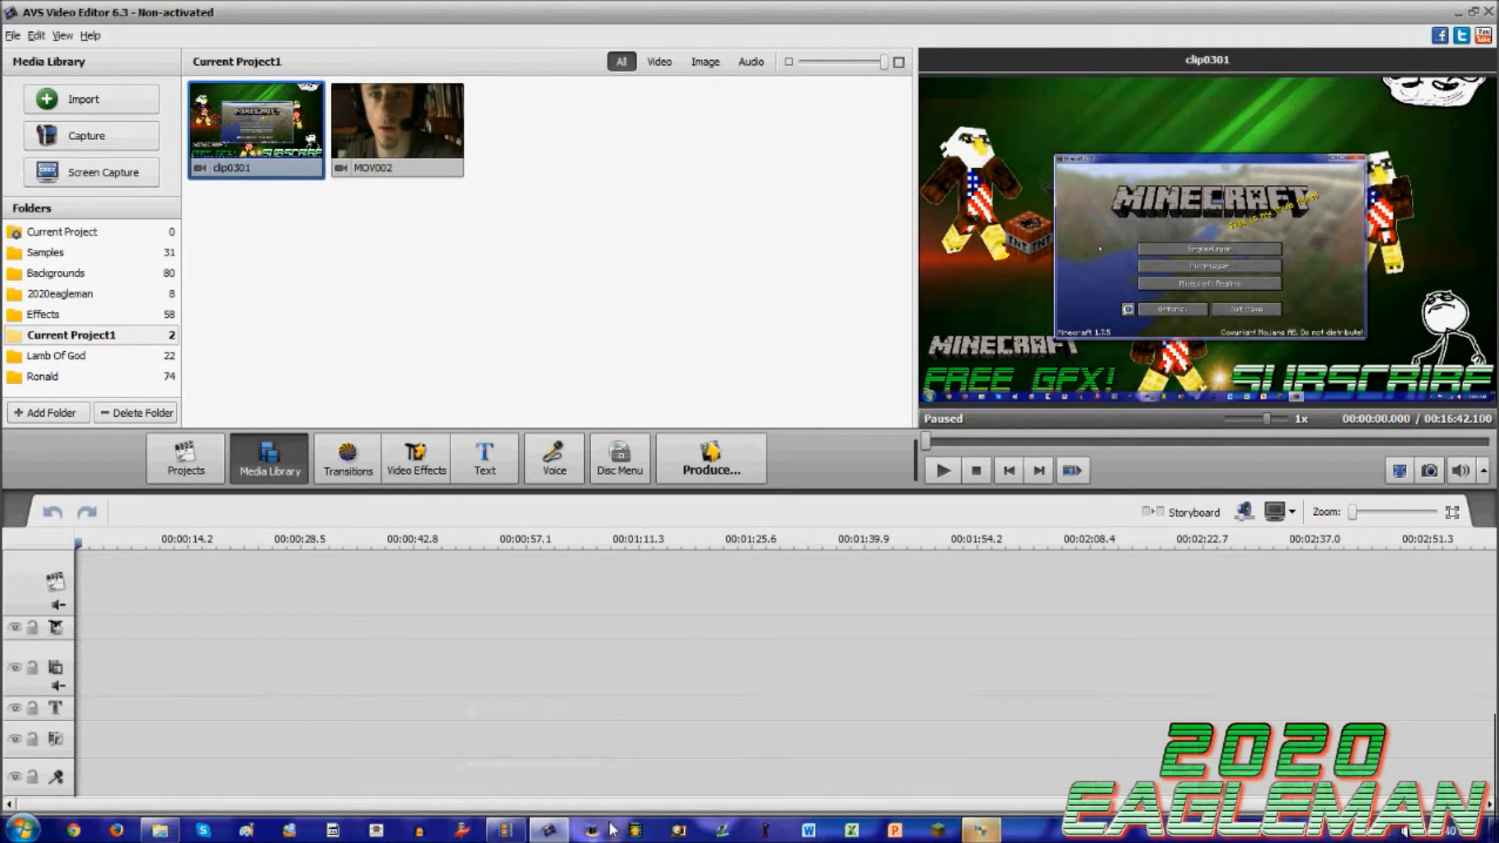
# Launch and close Screen Capture, then relaunch AVS Video Editor from the taskbar
pyautogui.click(112, 178)
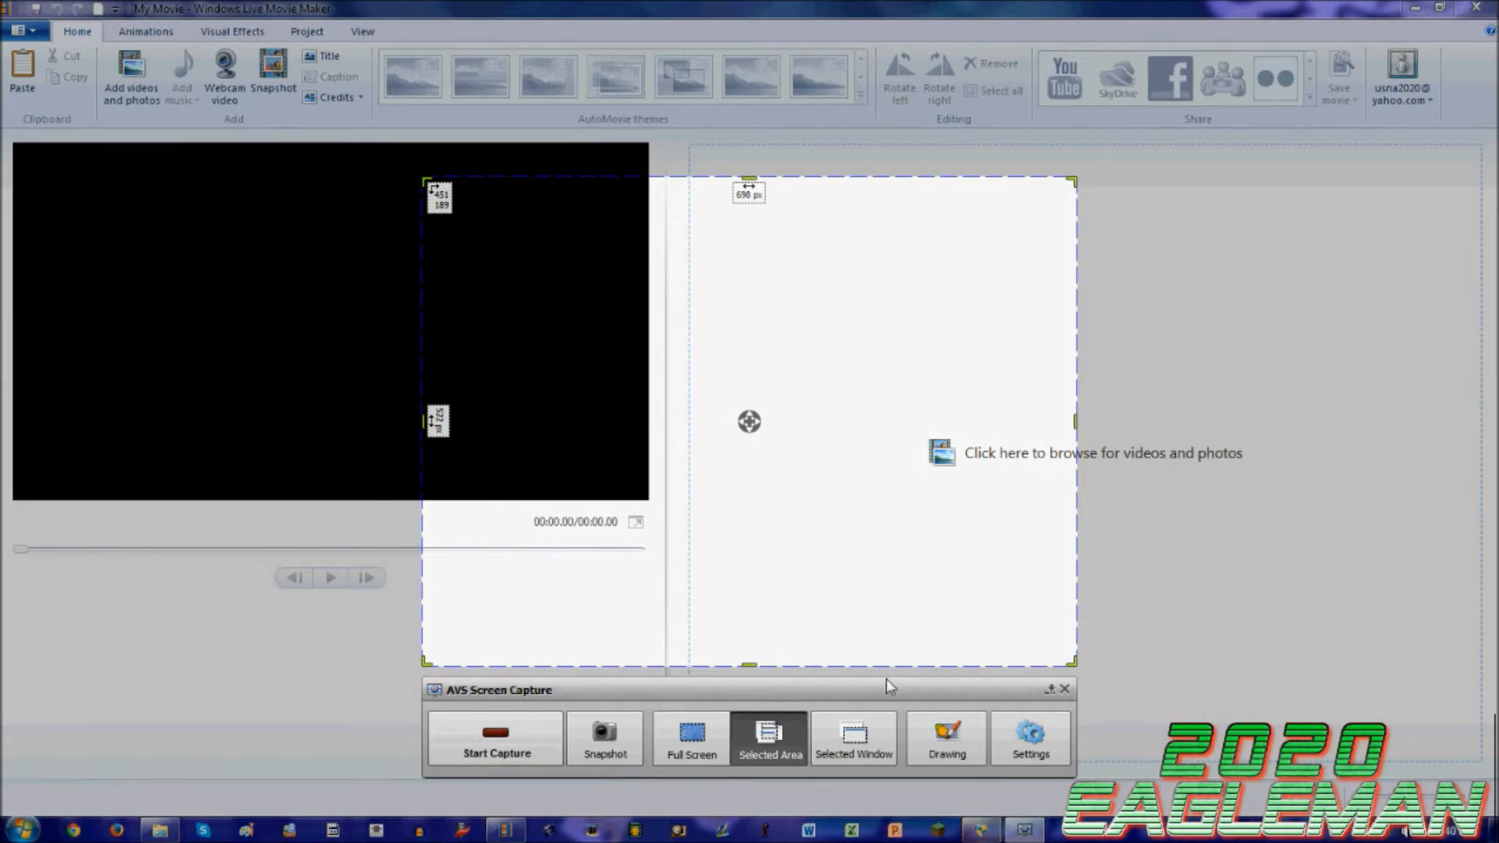
pyautogui.click(1065, 691)
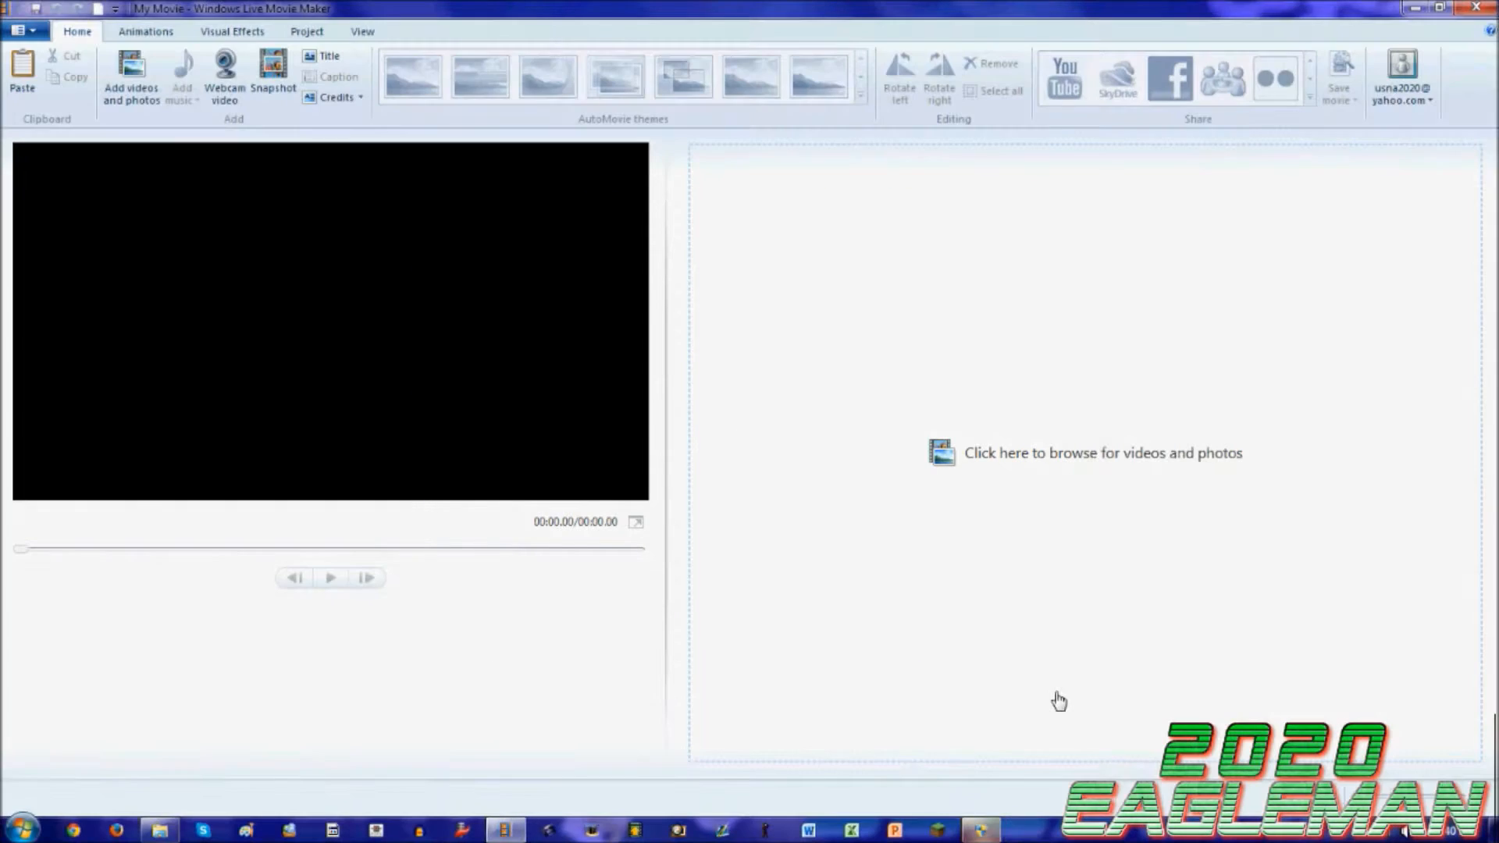
pyautogui.click(547, 830)
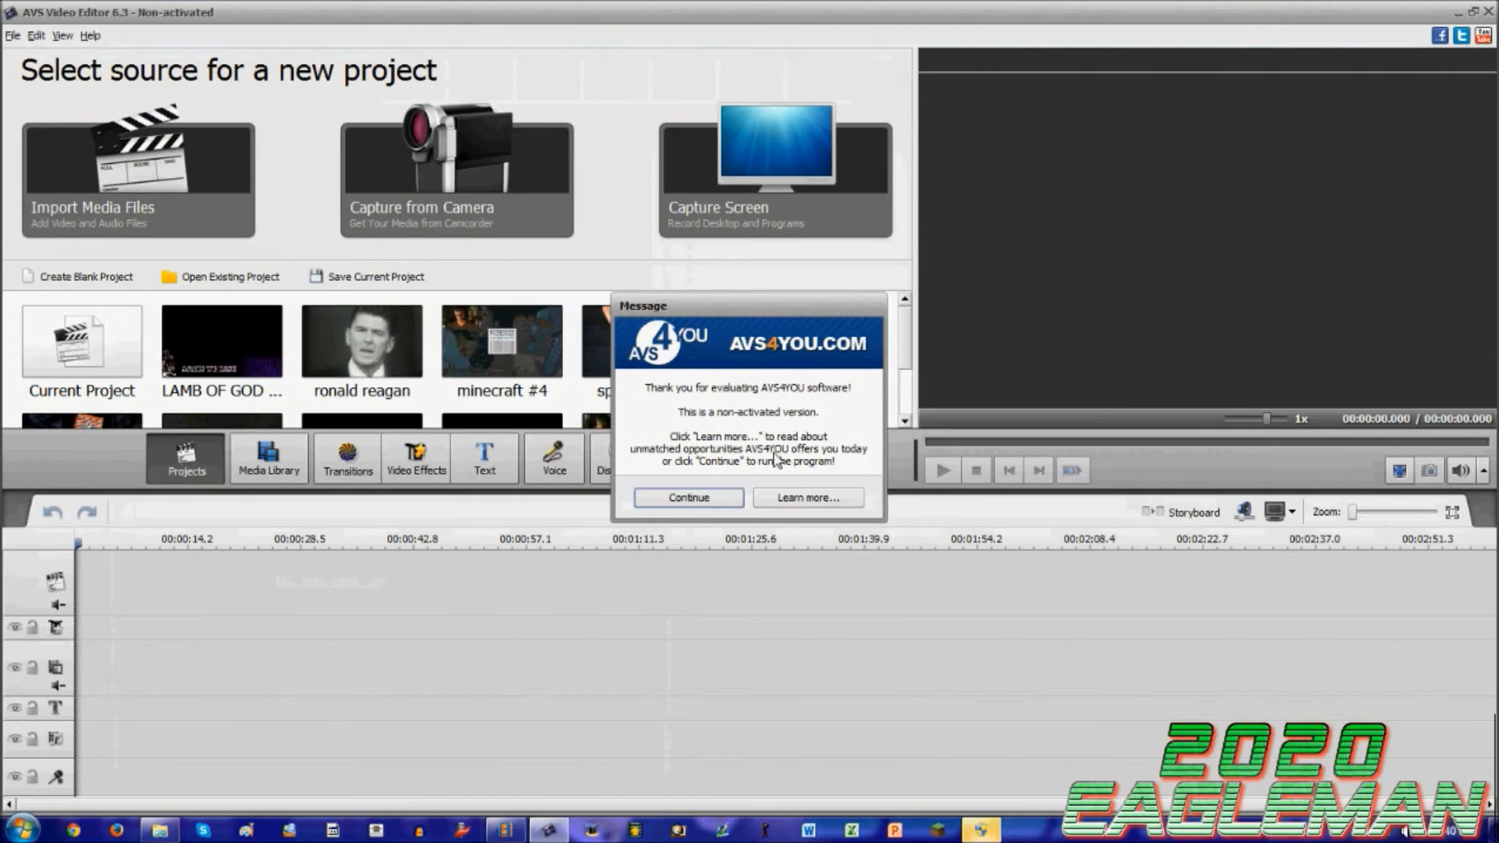
# Dismiss the evaluation notice and delete MOV007 from the Current Project1 folder
pyautogui.click(689, 496)
pyautogui.click(252, 462)
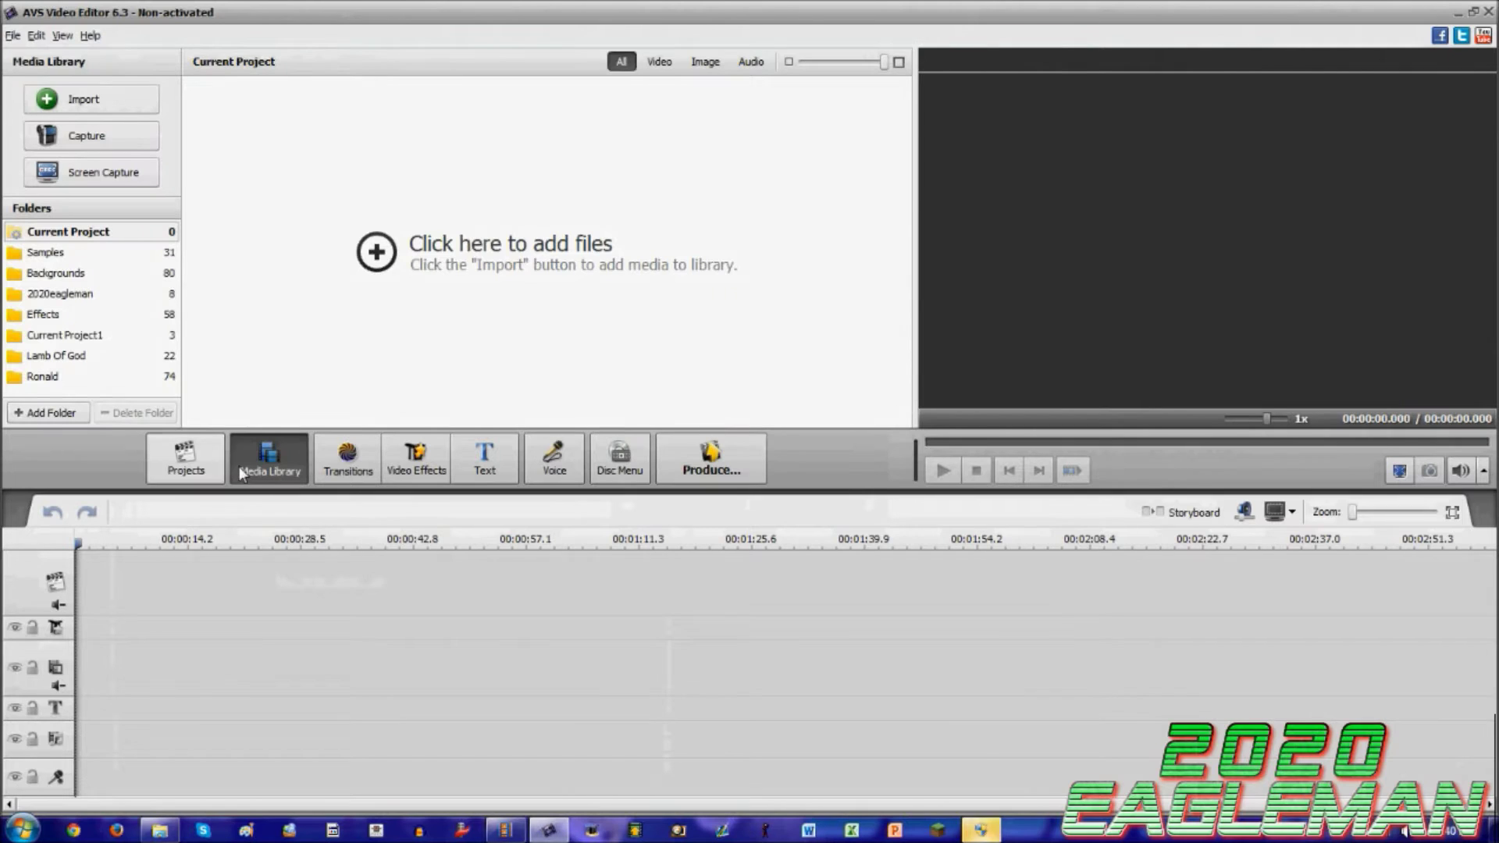
pyautogui.click(99, 338)
pyautogui.click(583, 134)
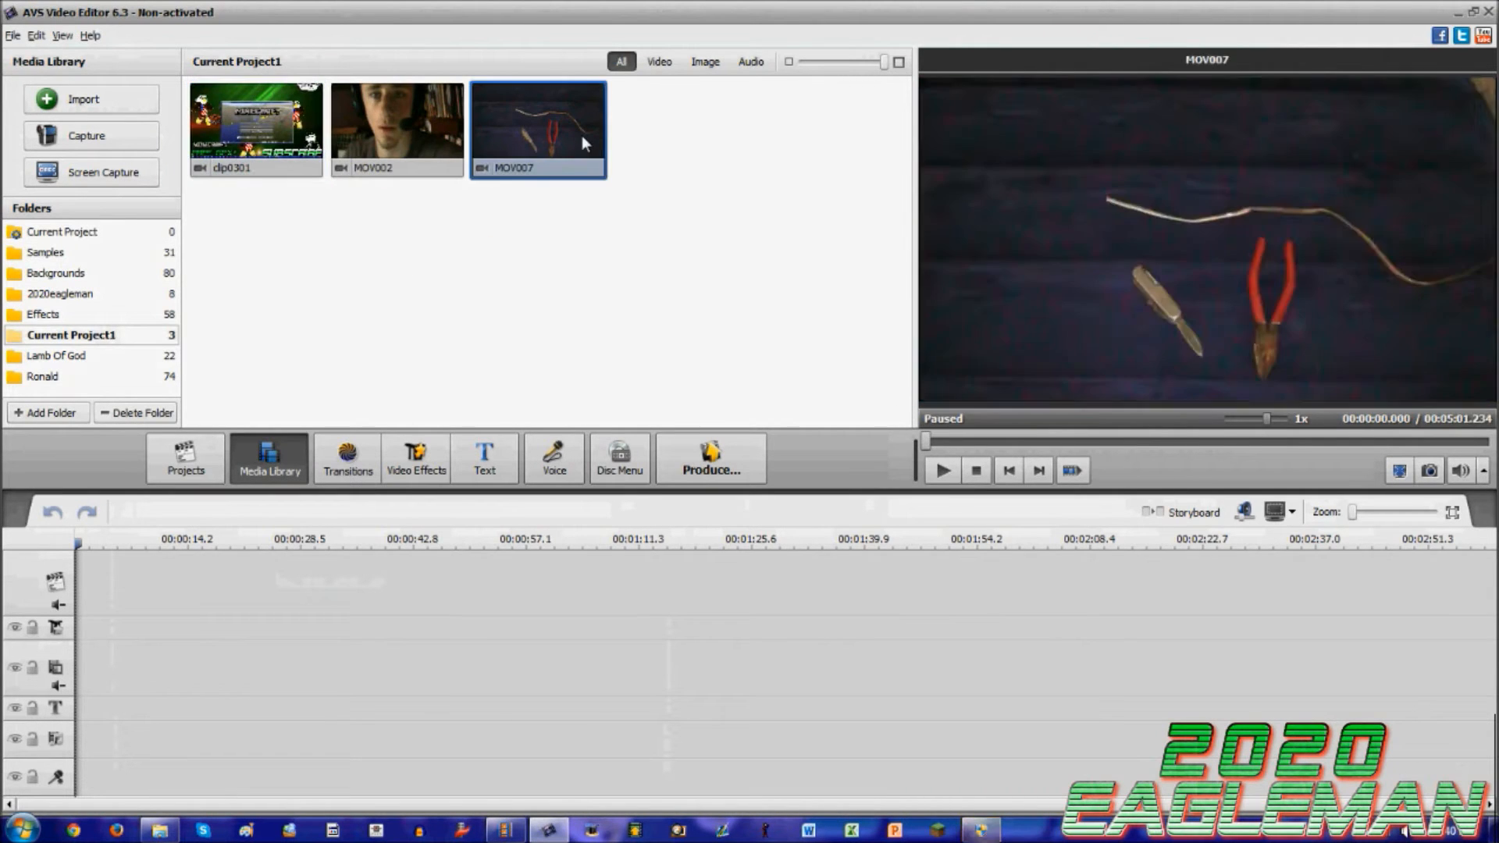
pyautogui.press('Delete')
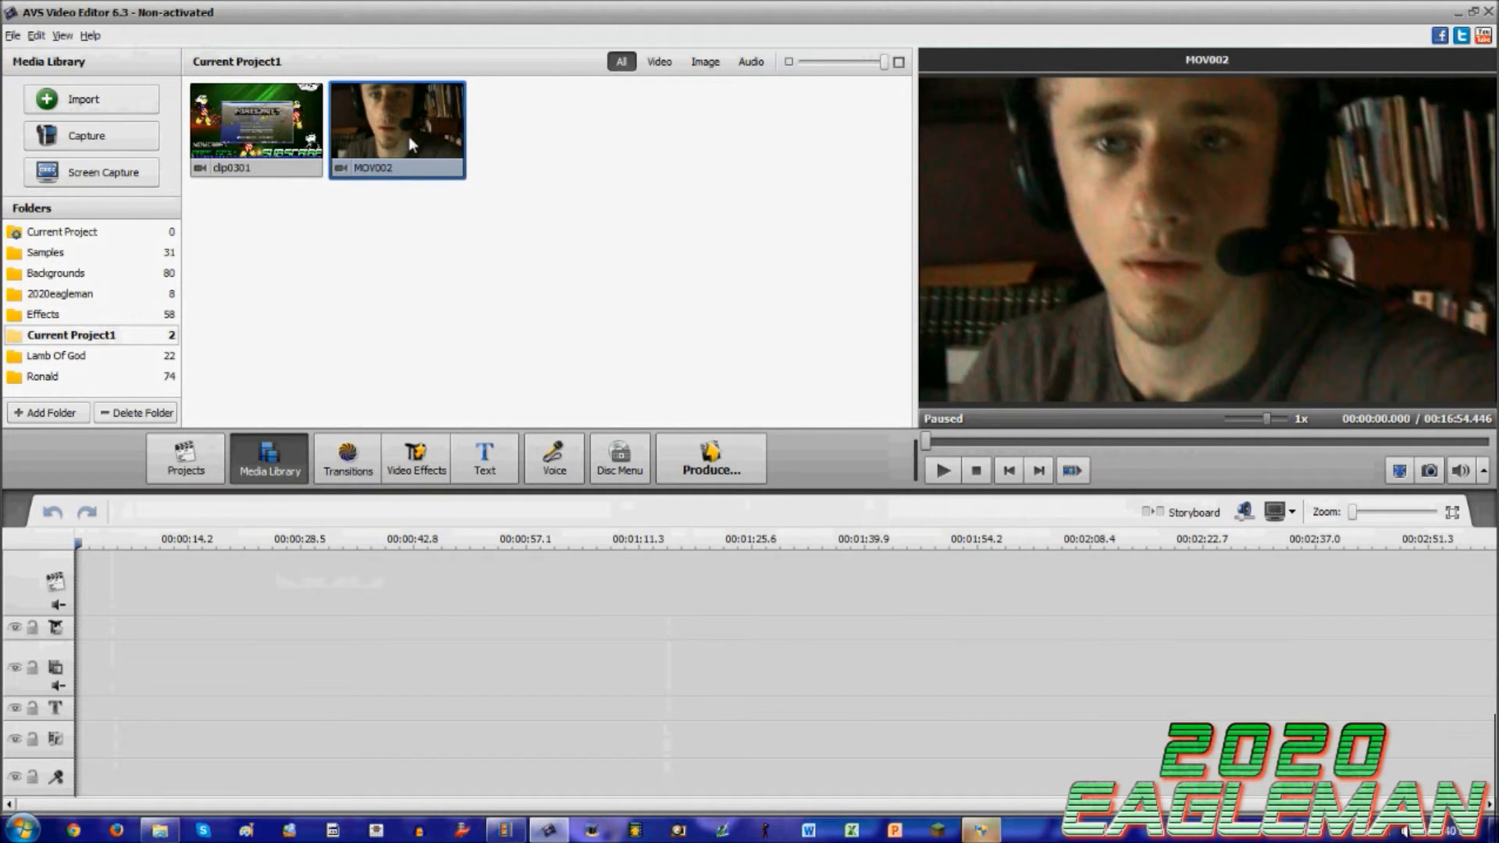
# Place MOV002 on the lower video track, mute its sound, and preview it
pyautogui.moveTo(413, 127); pyautogui.dragTo(264, 691)
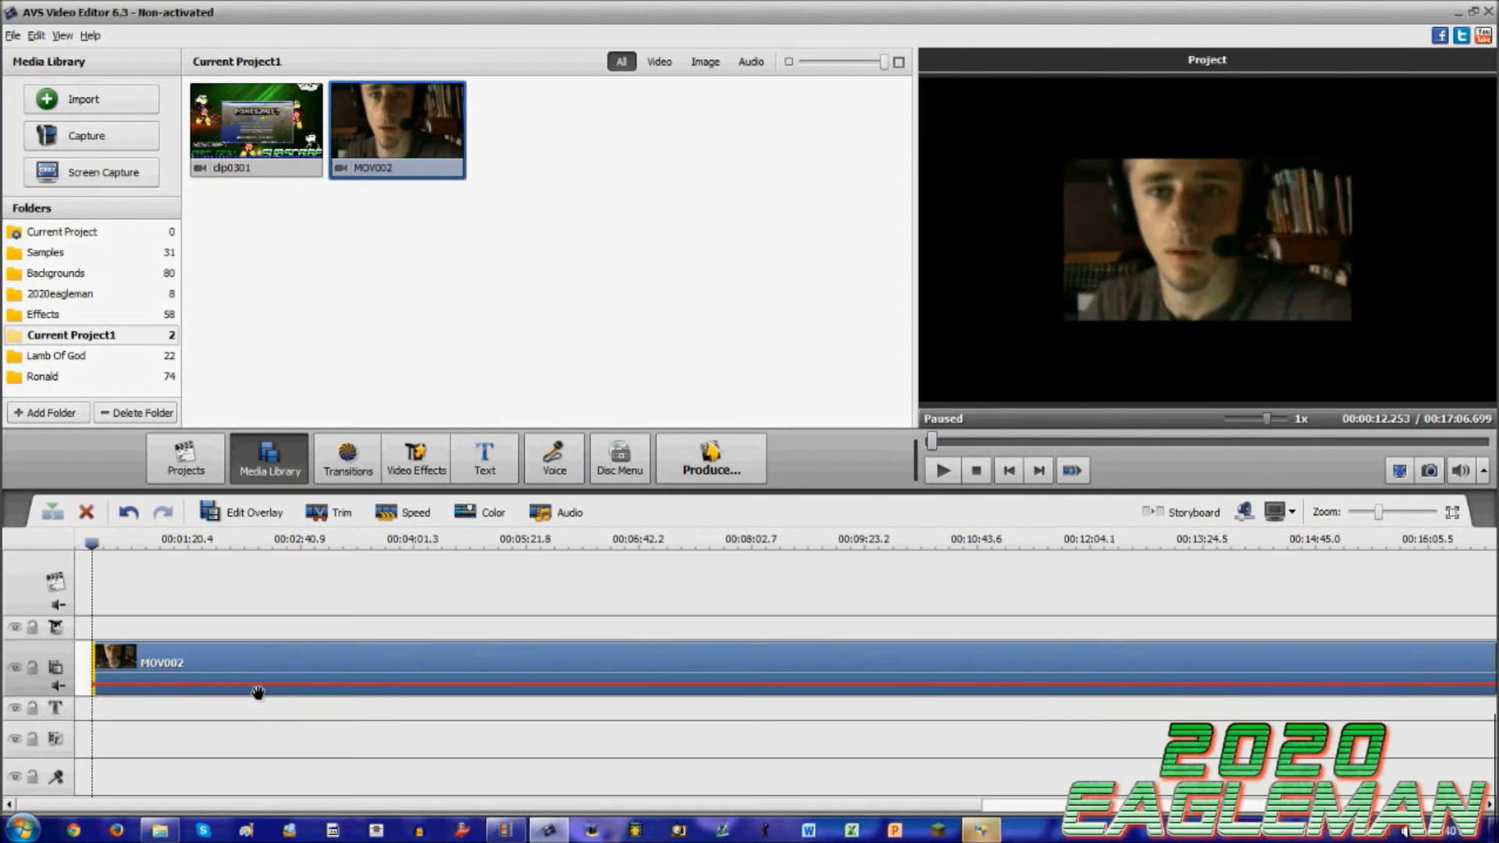
pyautogui.scroll(3, 269, 670)
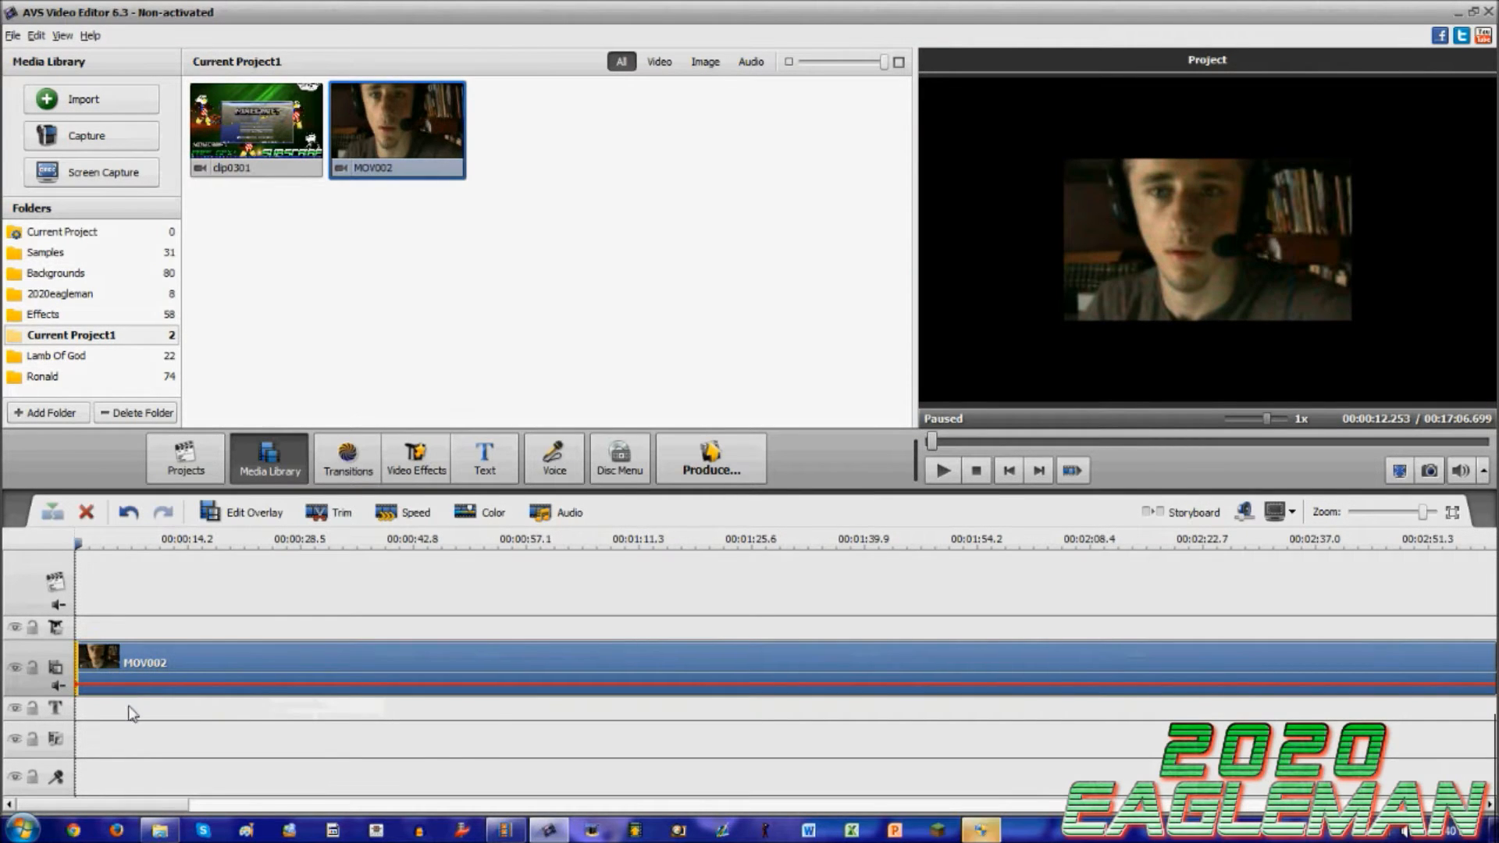
pyautogui.press('space')
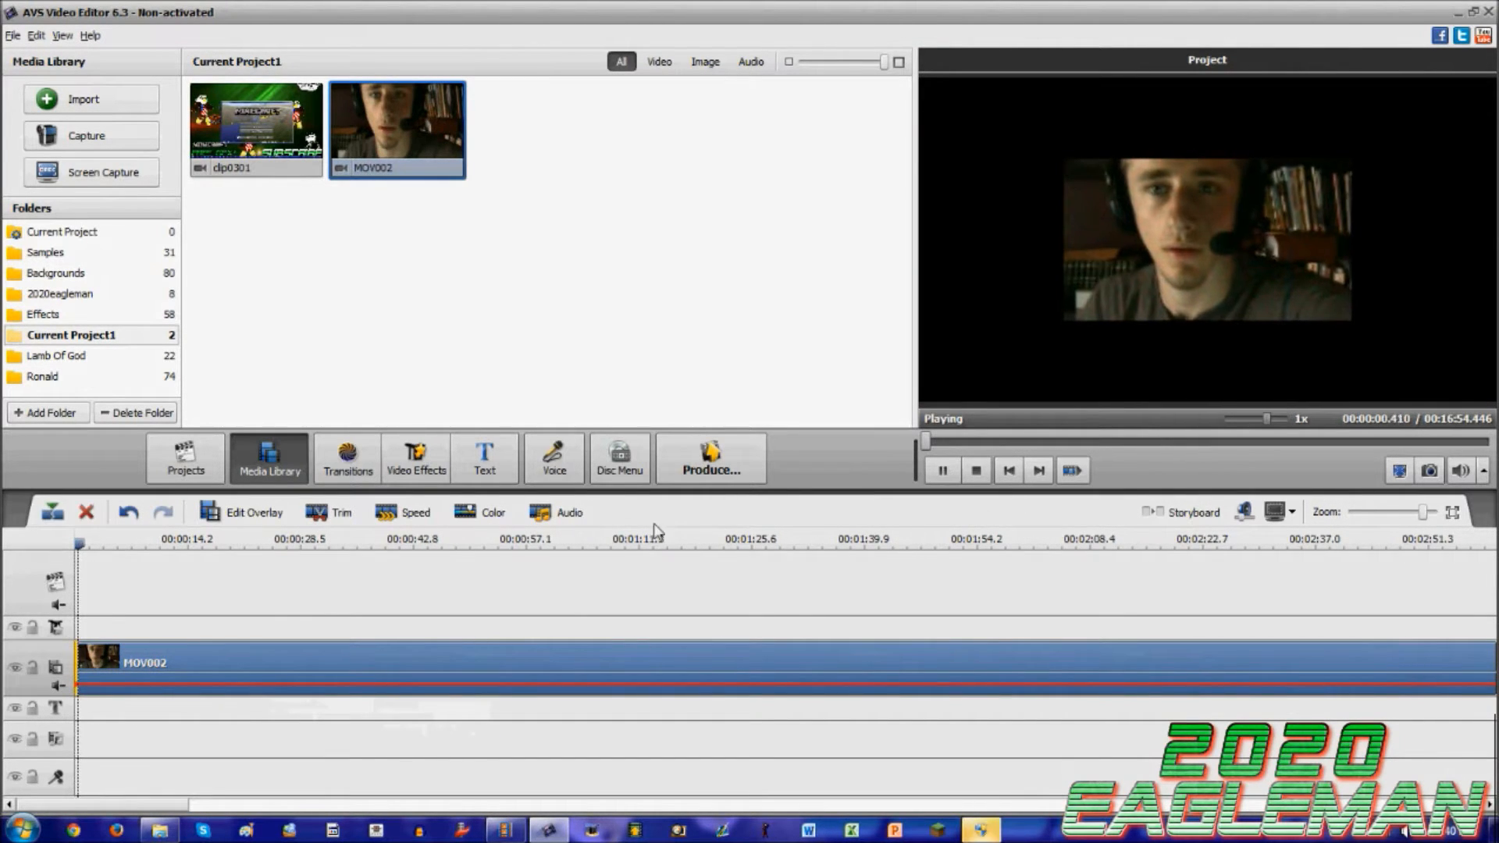
pyautogui.press('space')
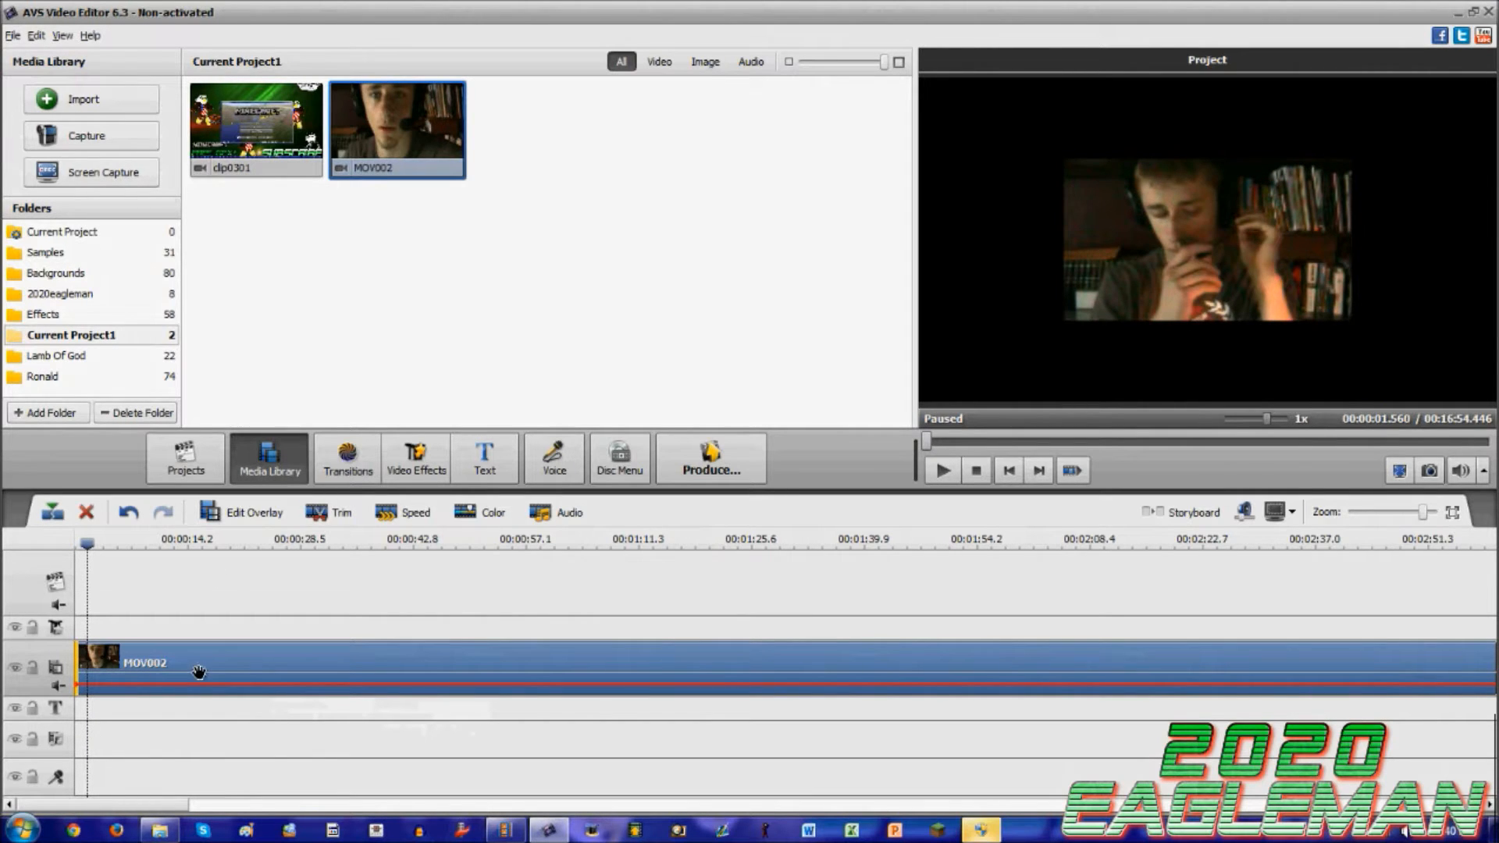
pyautogui.rightClick(203, 670)
pyautogui.click(243, 543)
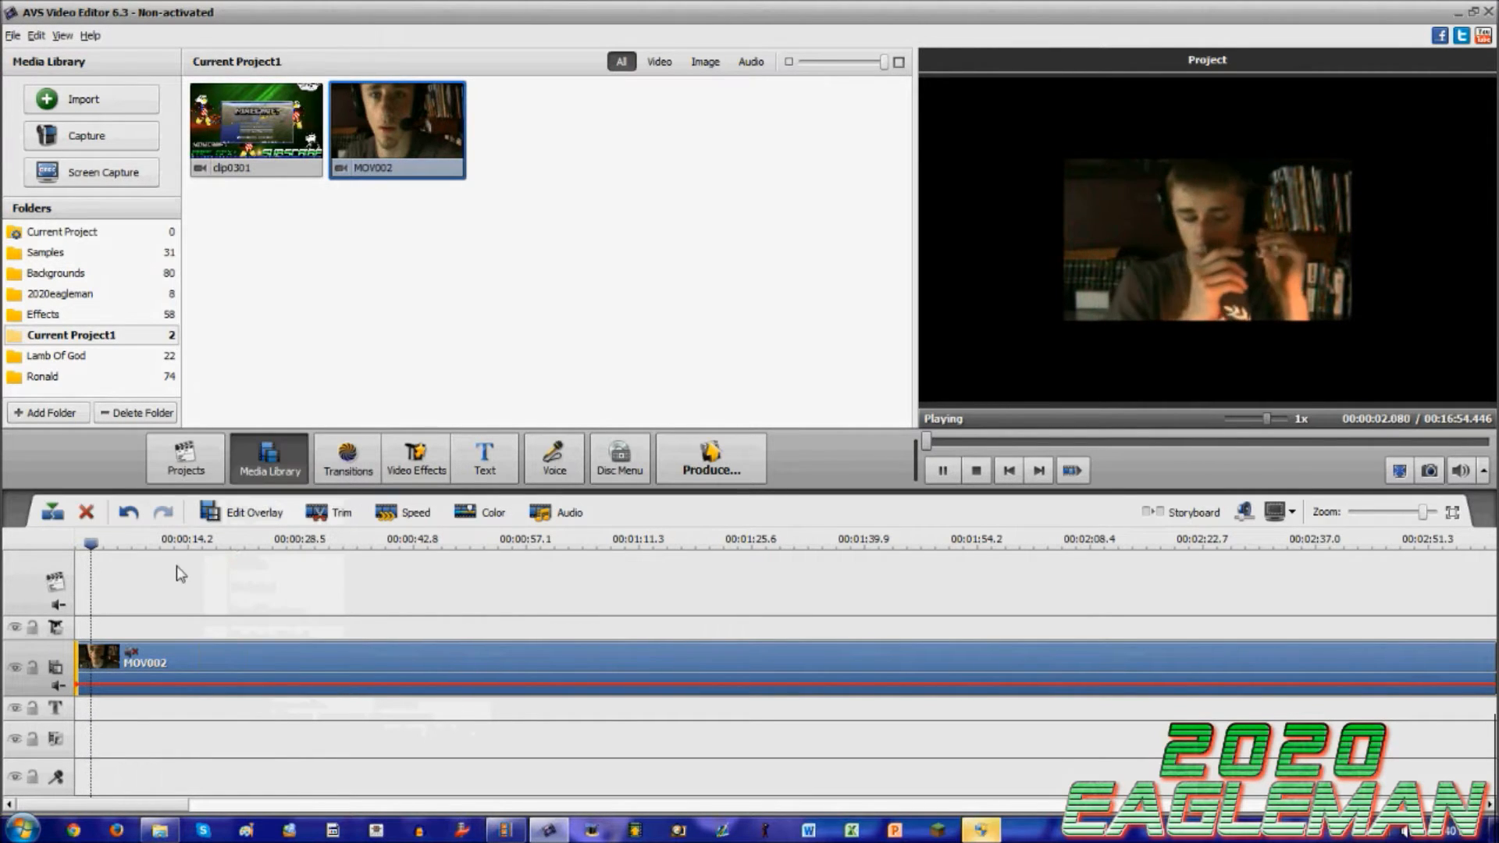
pyautogui.press('space')
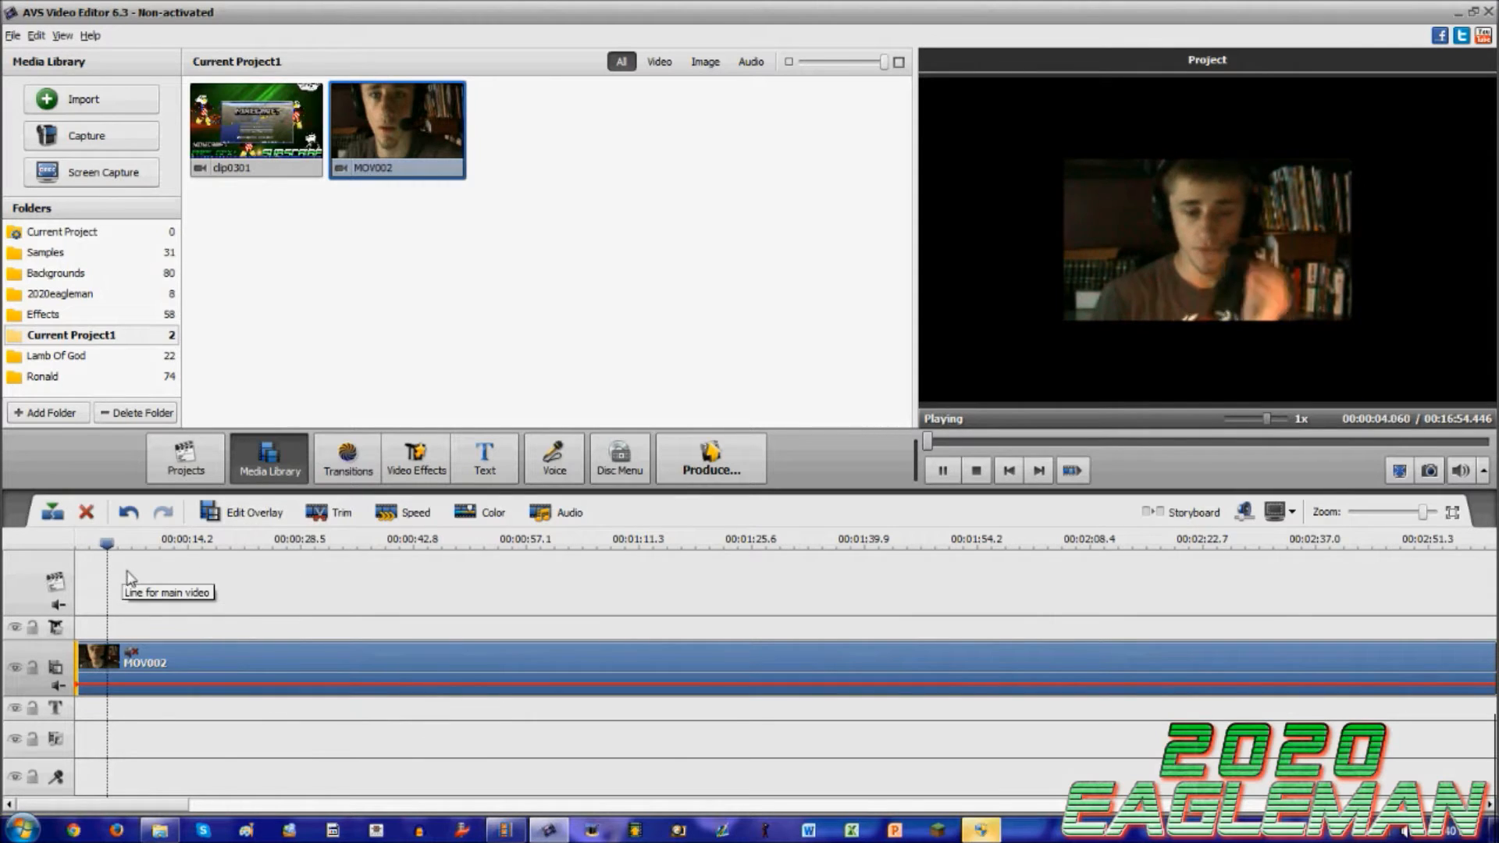
pyautogui.press('space')
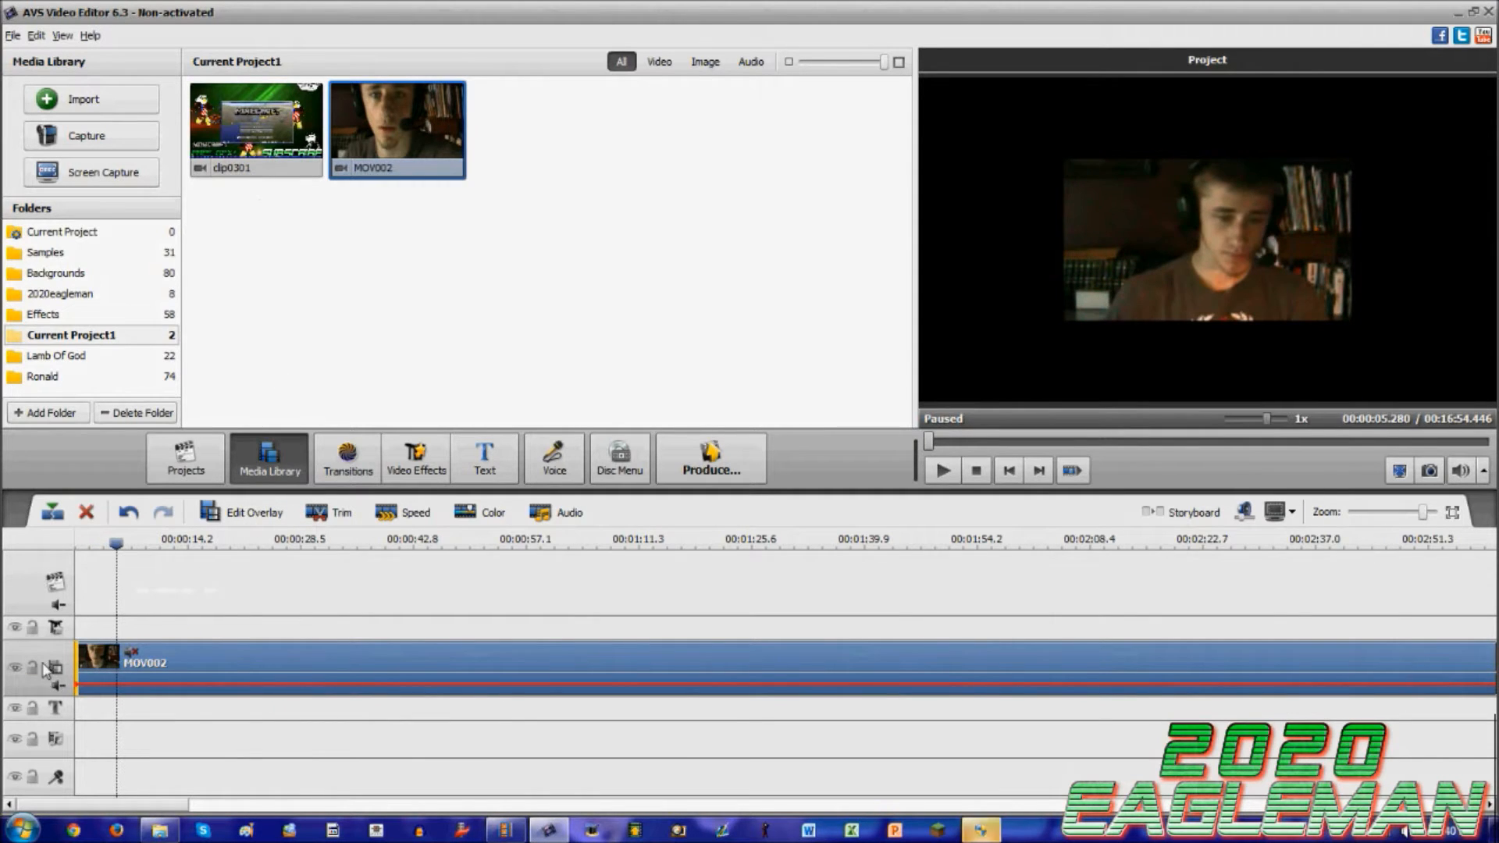
pyautogui.click(71, 697)
# Add clip0301 to the main video track and scrub the preview to about 32 seconds
pyautogui.click(252, 158)
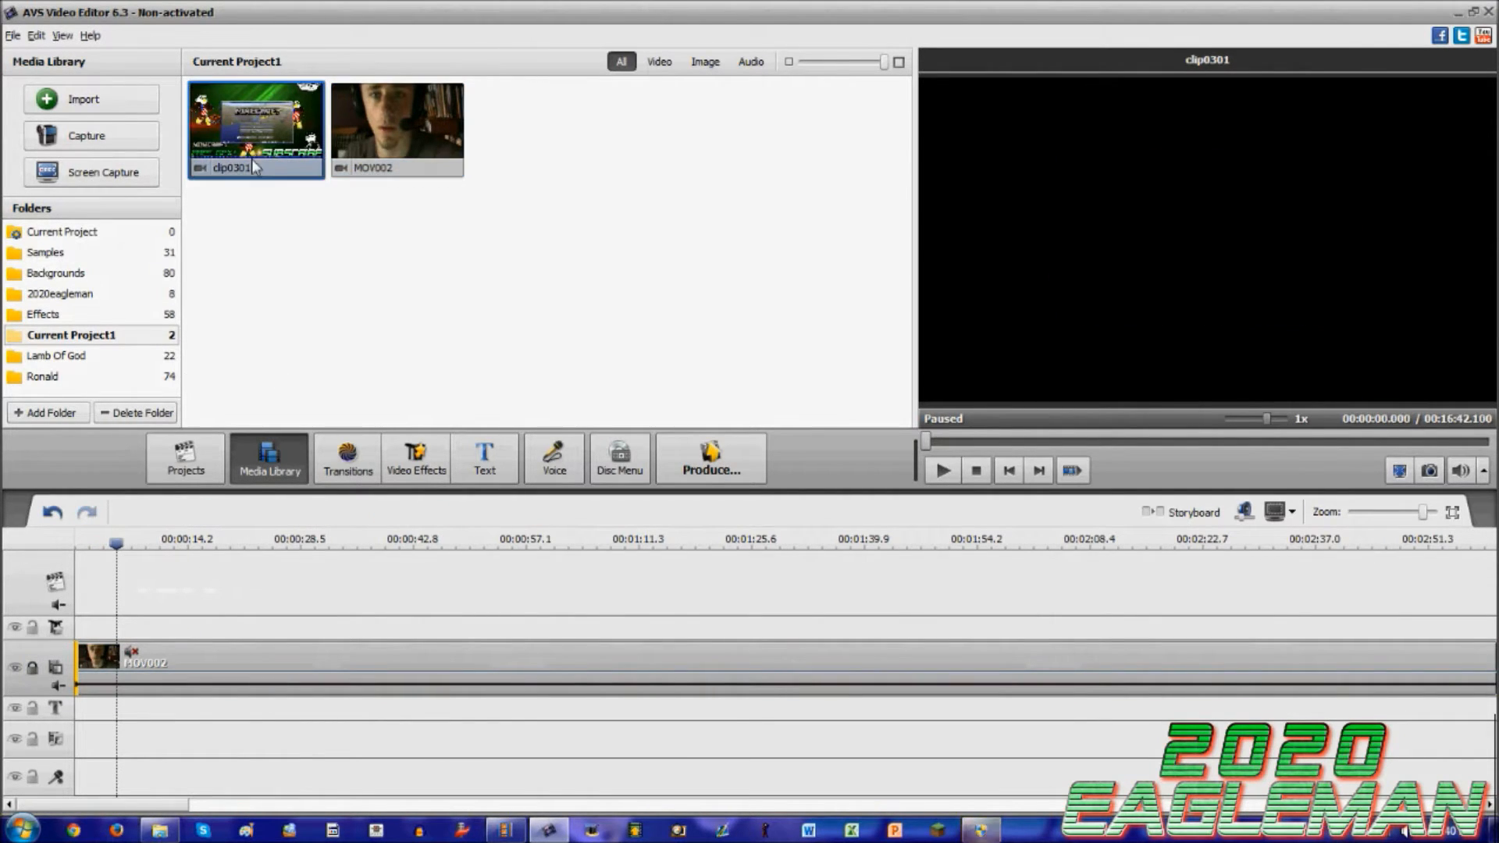
pyautogui.moveTo(252, 271); pyautogui.dragTo(273, 582)
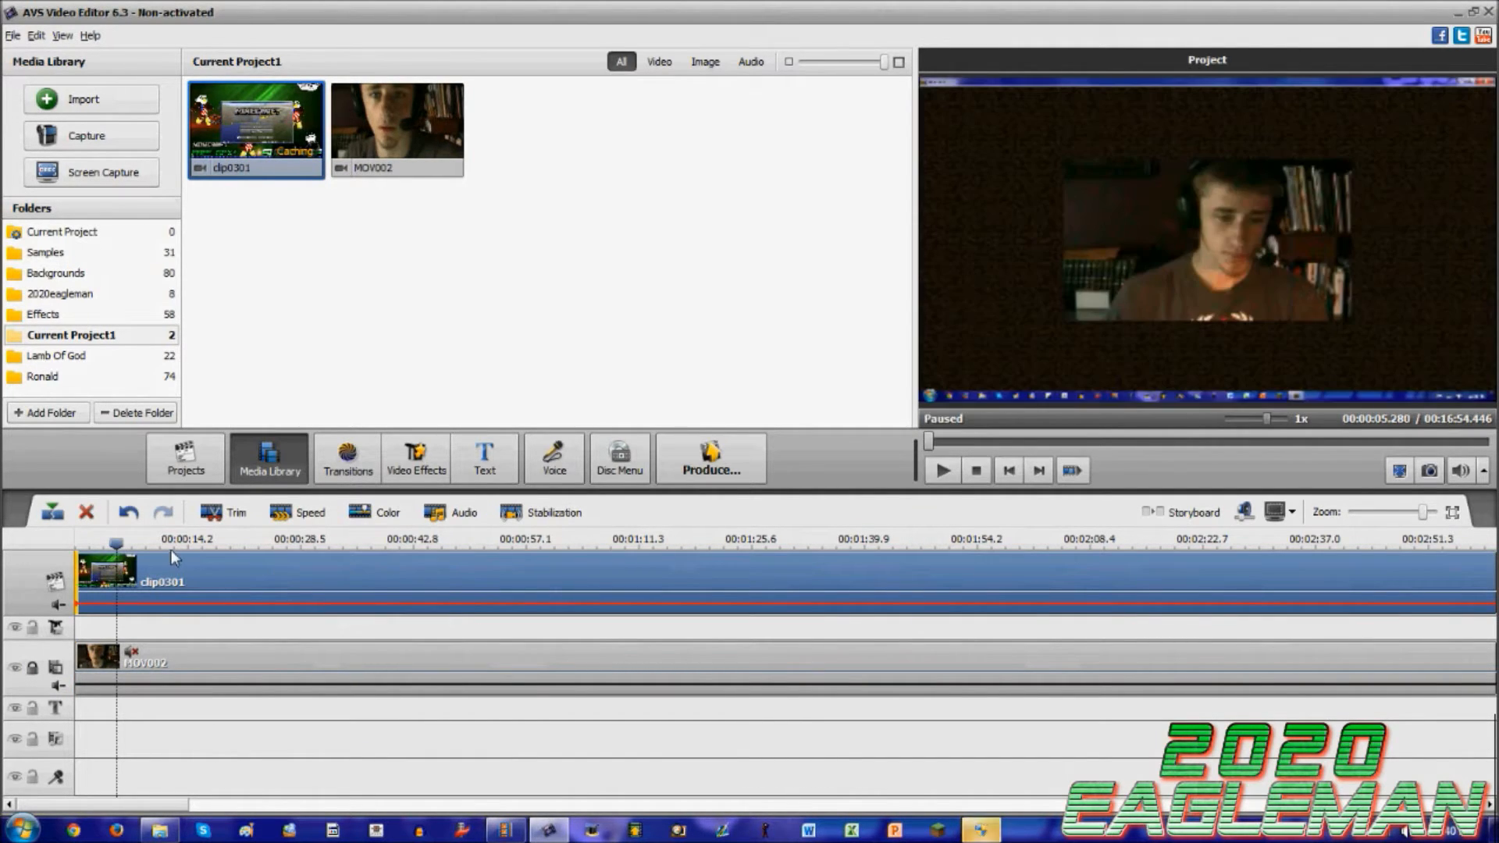
pyautogui.click(156, 541)
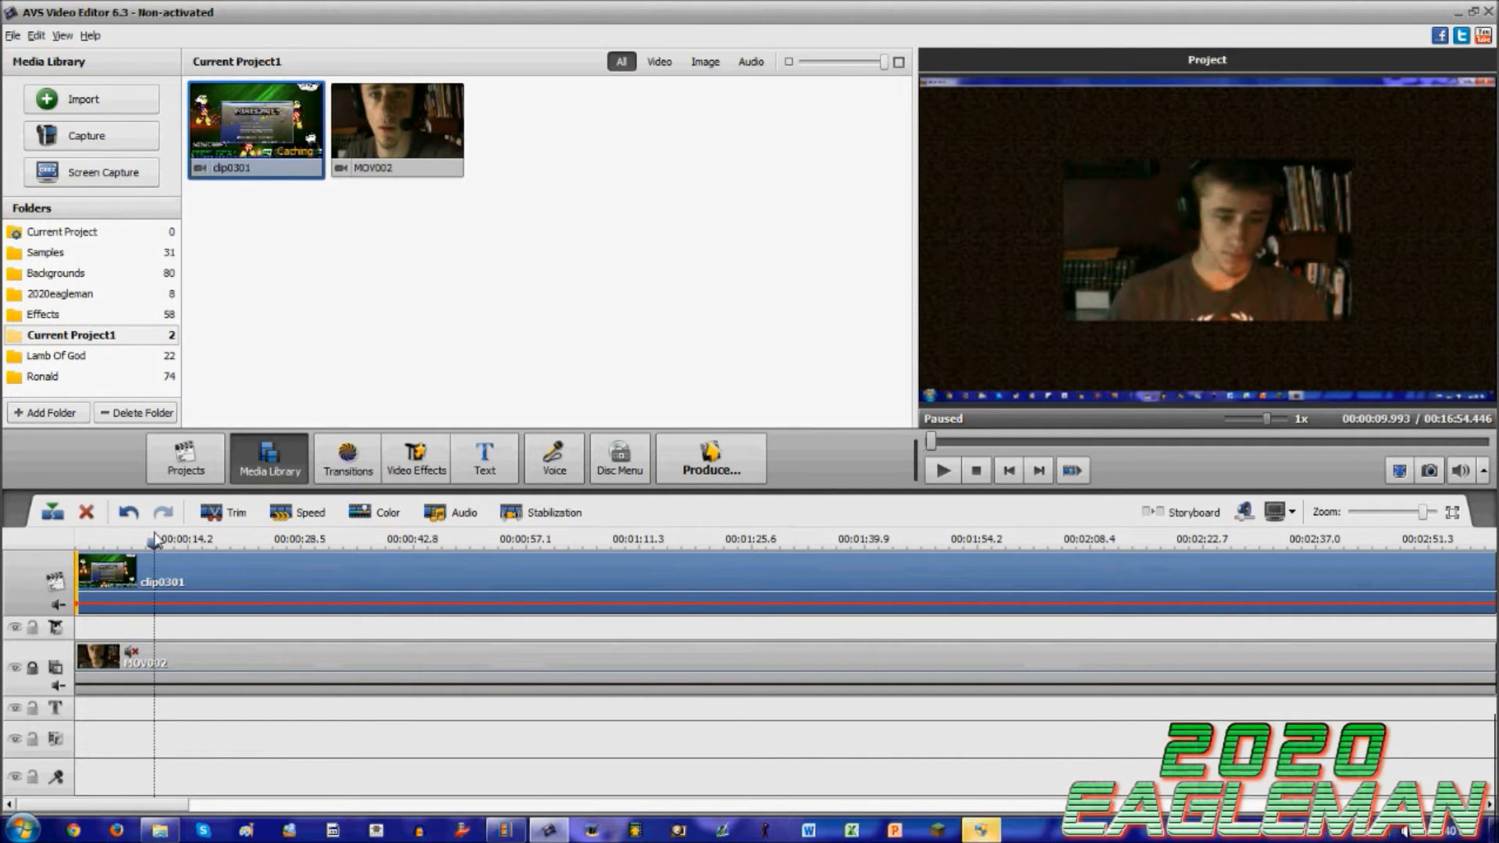
pyautogui.moveTo(155, 541)
pyautogui.mouseDown()
pyautogui.moveTo(368, 541)
pyautogui.moveTo(308, 541)
pyautogui.moveTo(321, 541)
pyautogui.mouseUp()
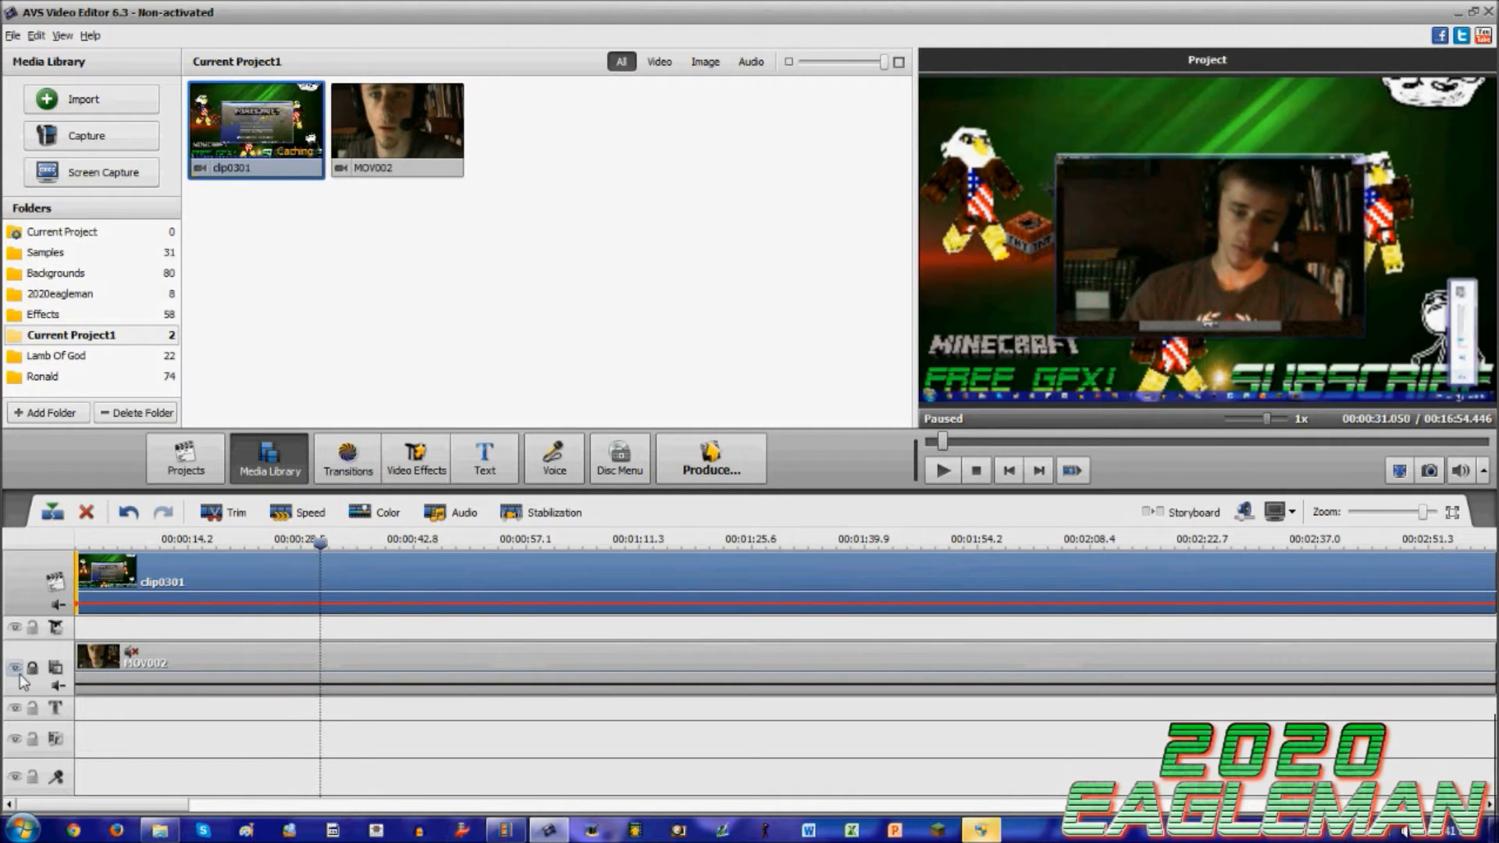
# Split MOV002 at the sync point around 00:00:20.7
pyautogui.click(217, 657)
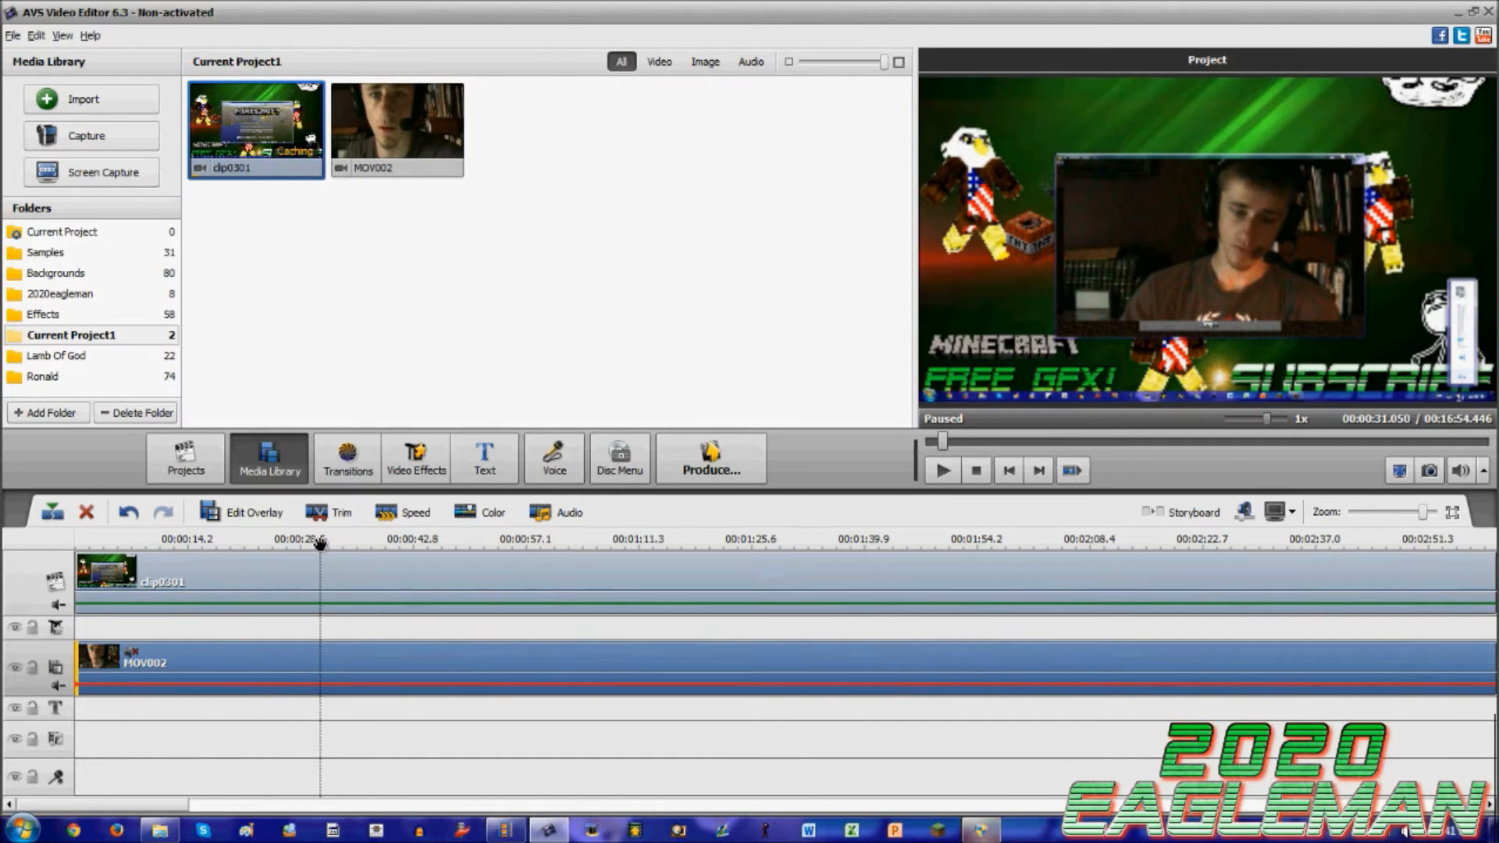
pyautogui.moveTo(321, 542); pyautogui.dragTo(239, 543)
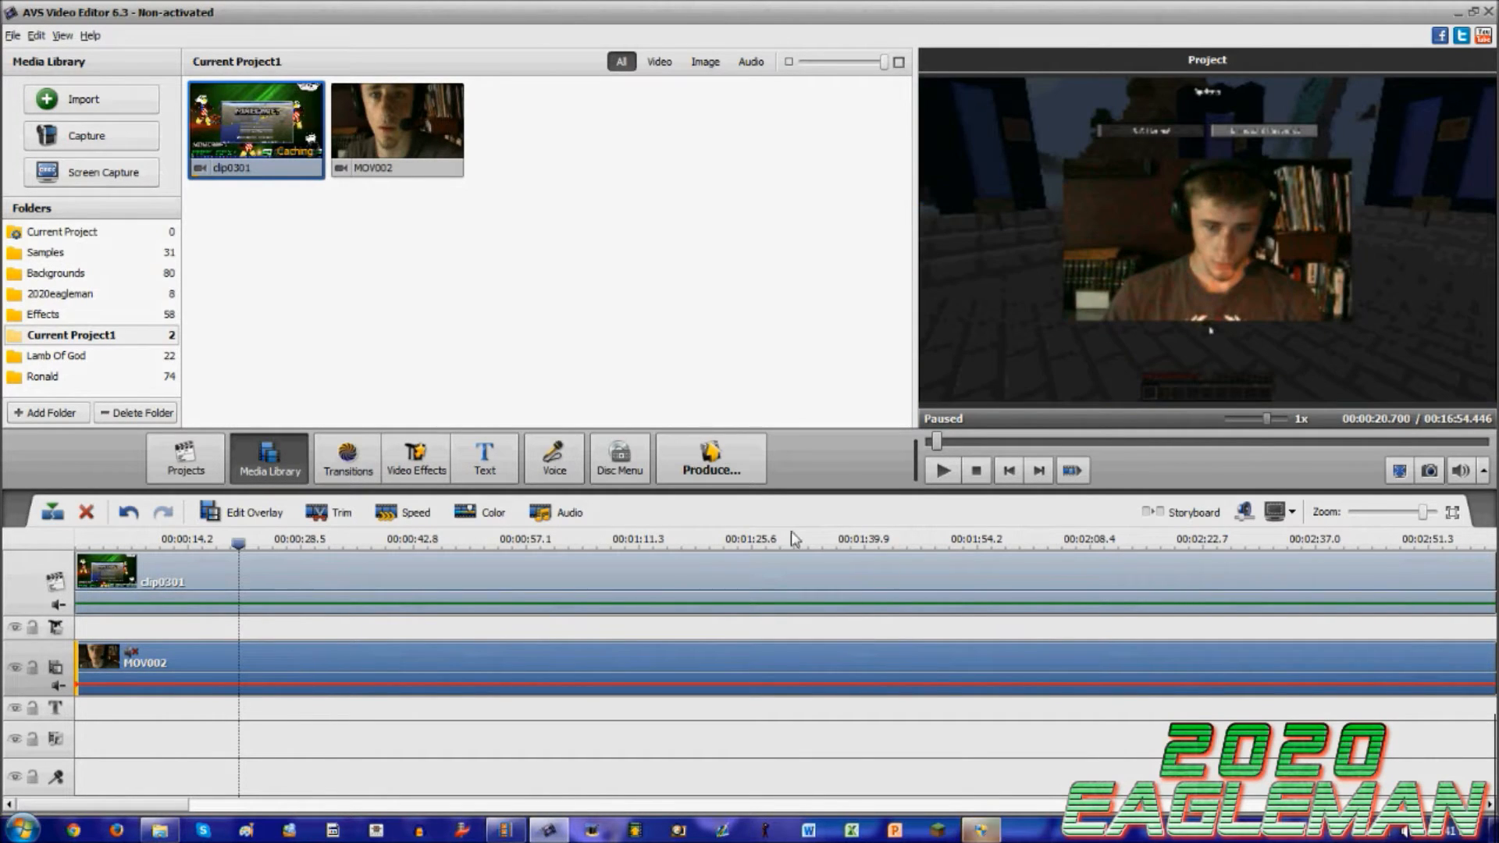
pyautogui.click(52, 511)
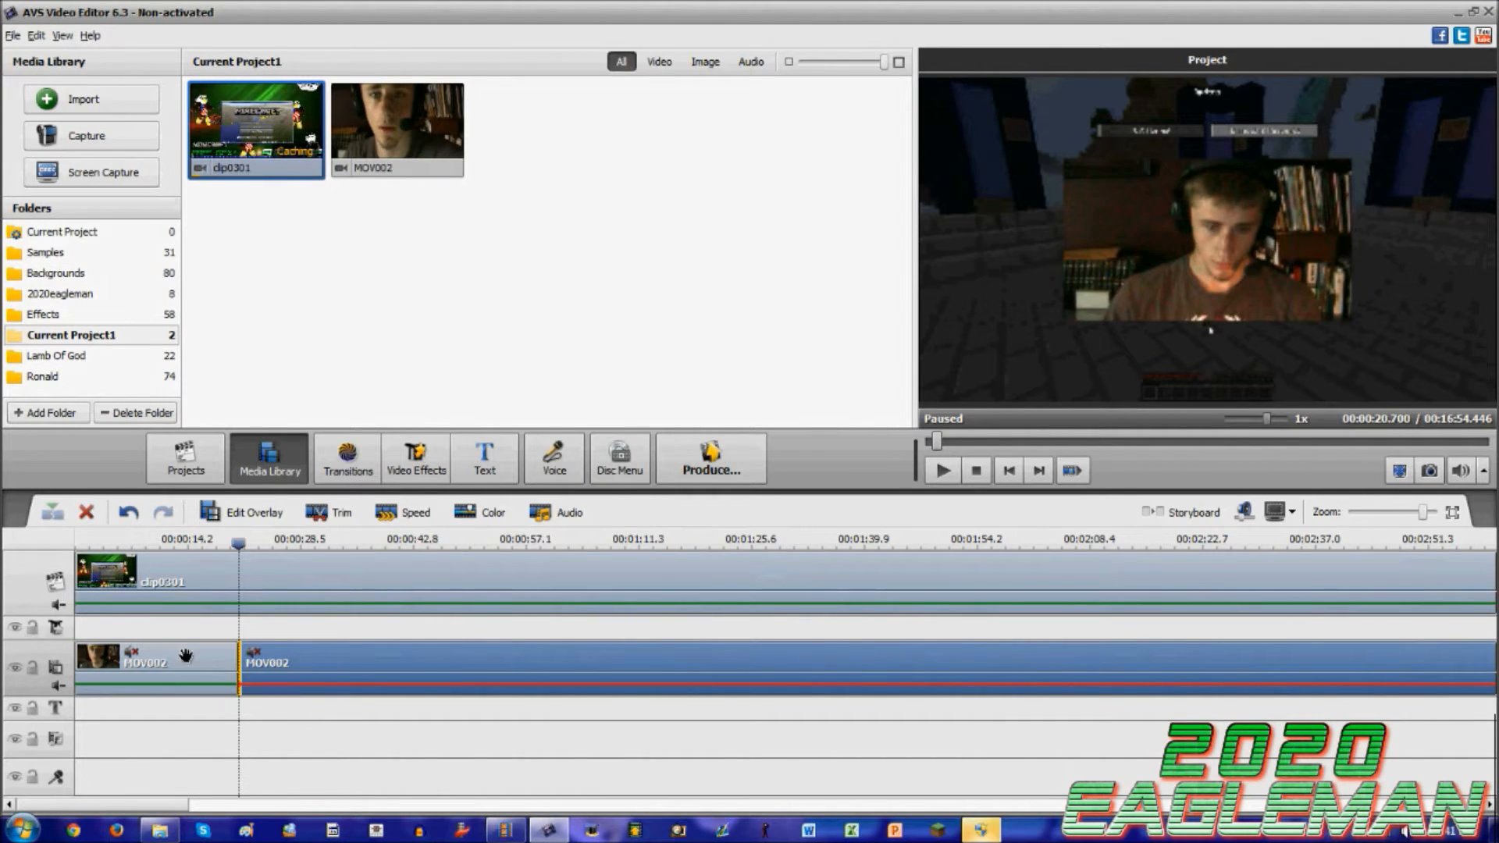
# Delete the leading MOV002 piece, close the gap to start at 0, and play to check sync
pyautogui.click(185, 657)
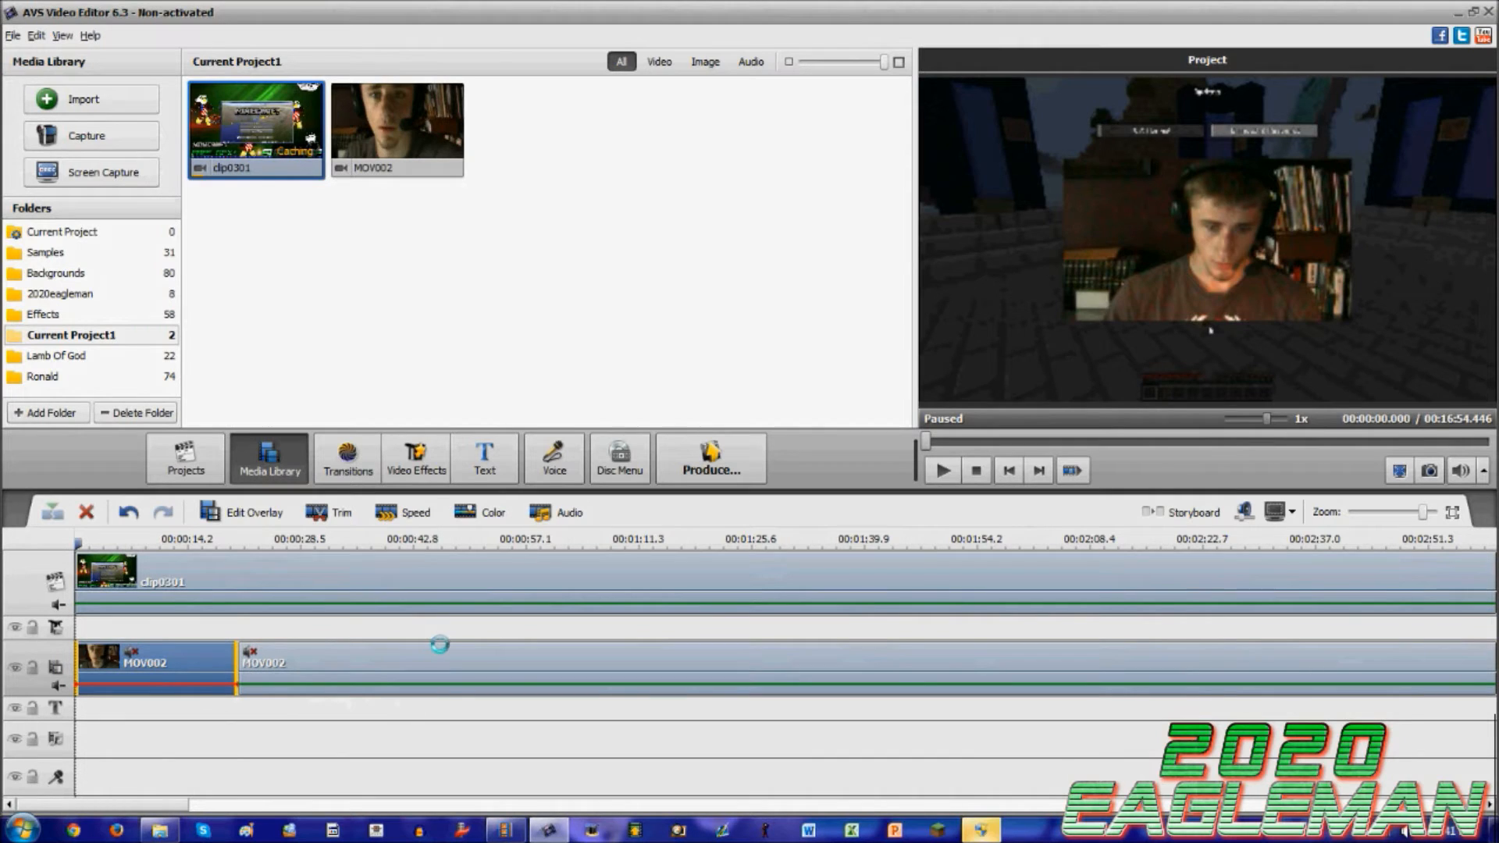
pyautogui.press('Delete')
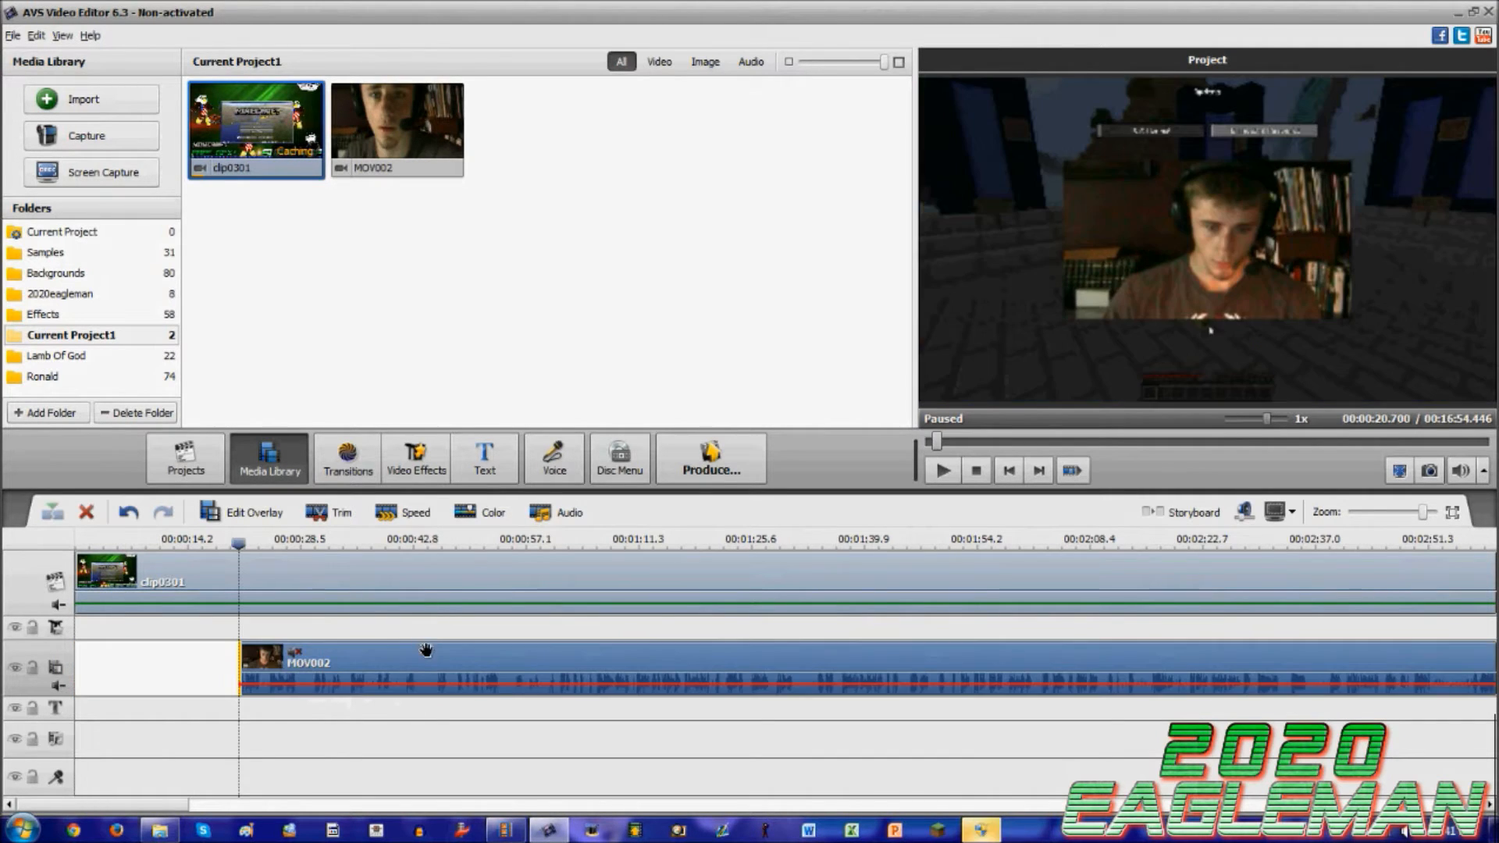
pyautogui.press('Delete')
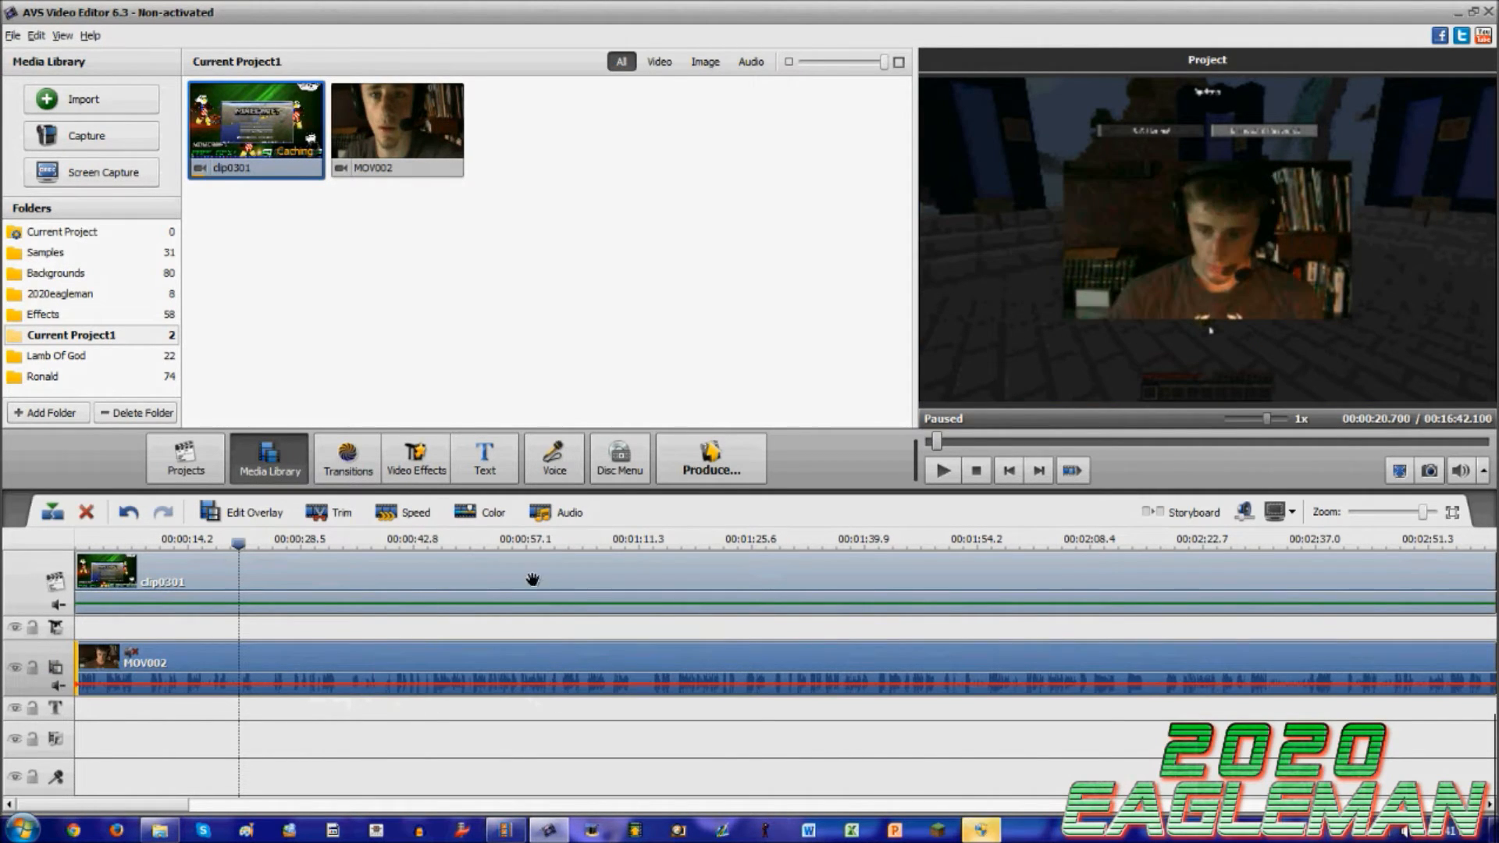
pyautogui.press('space')
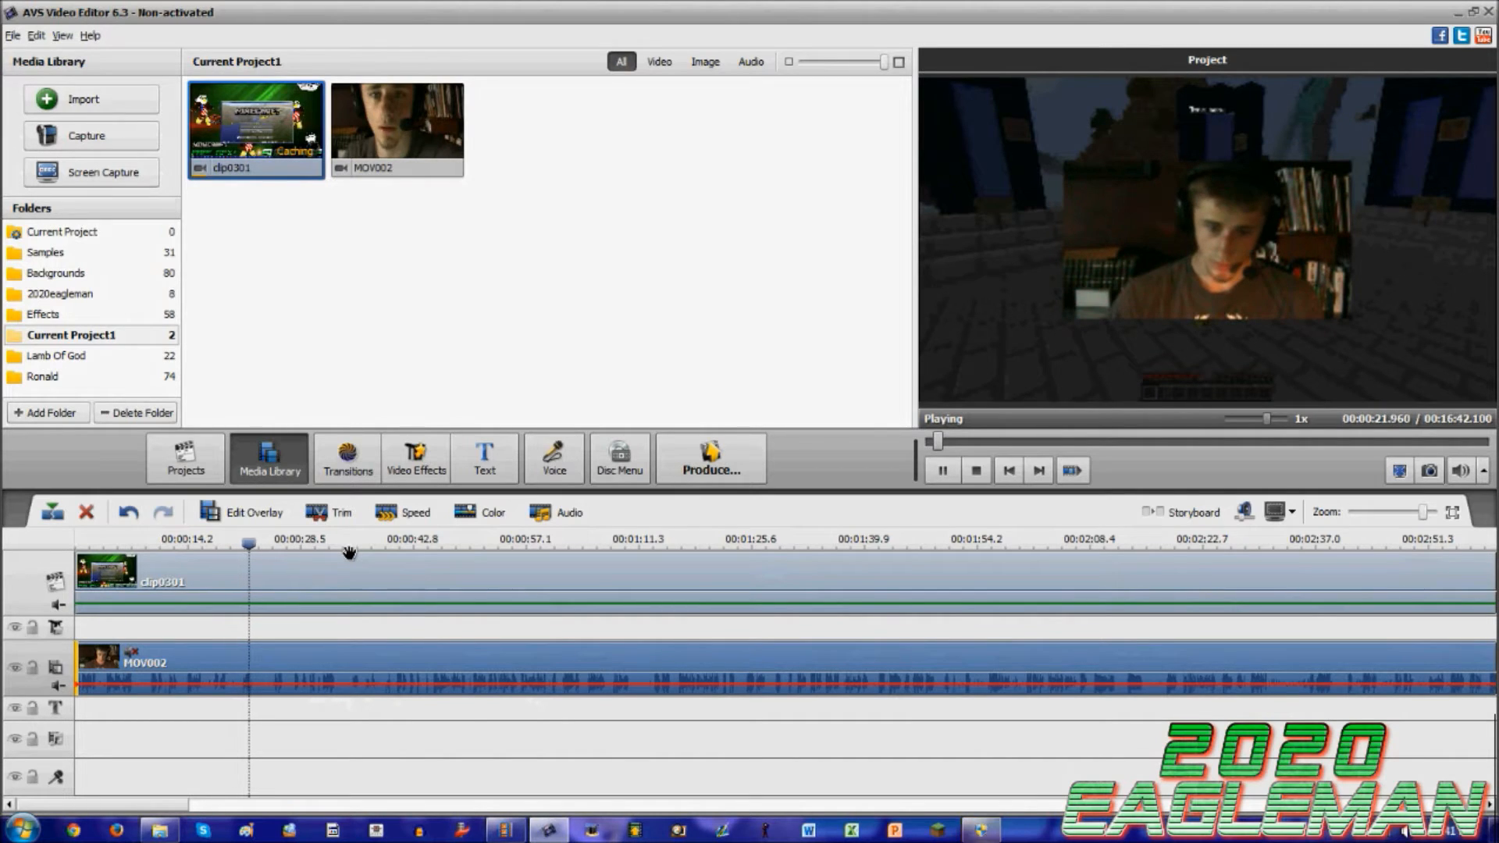
pyautogui.press('space')
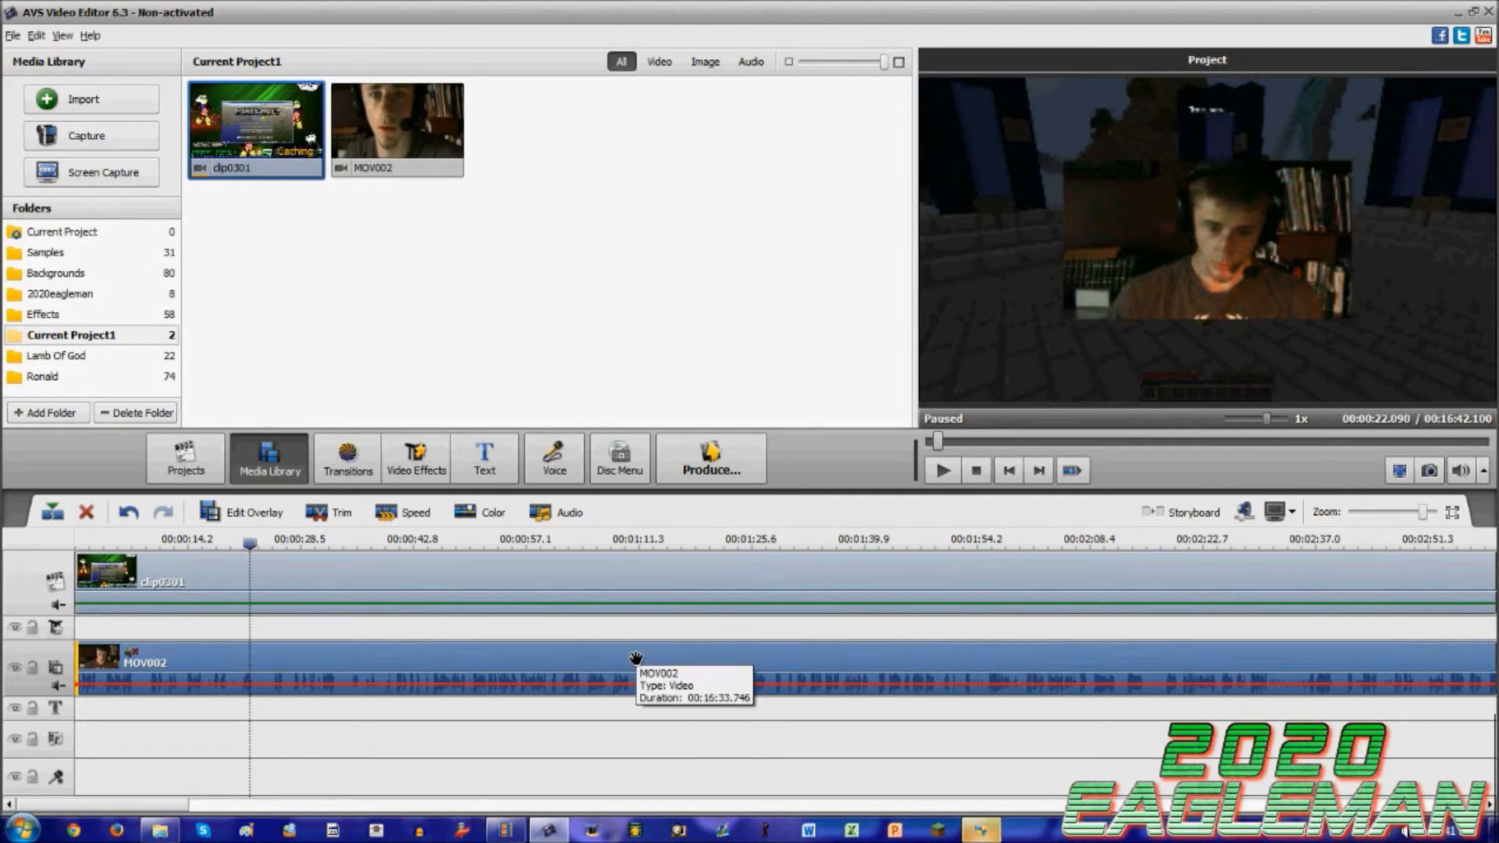
pyautogui.moveTo(414, 679)
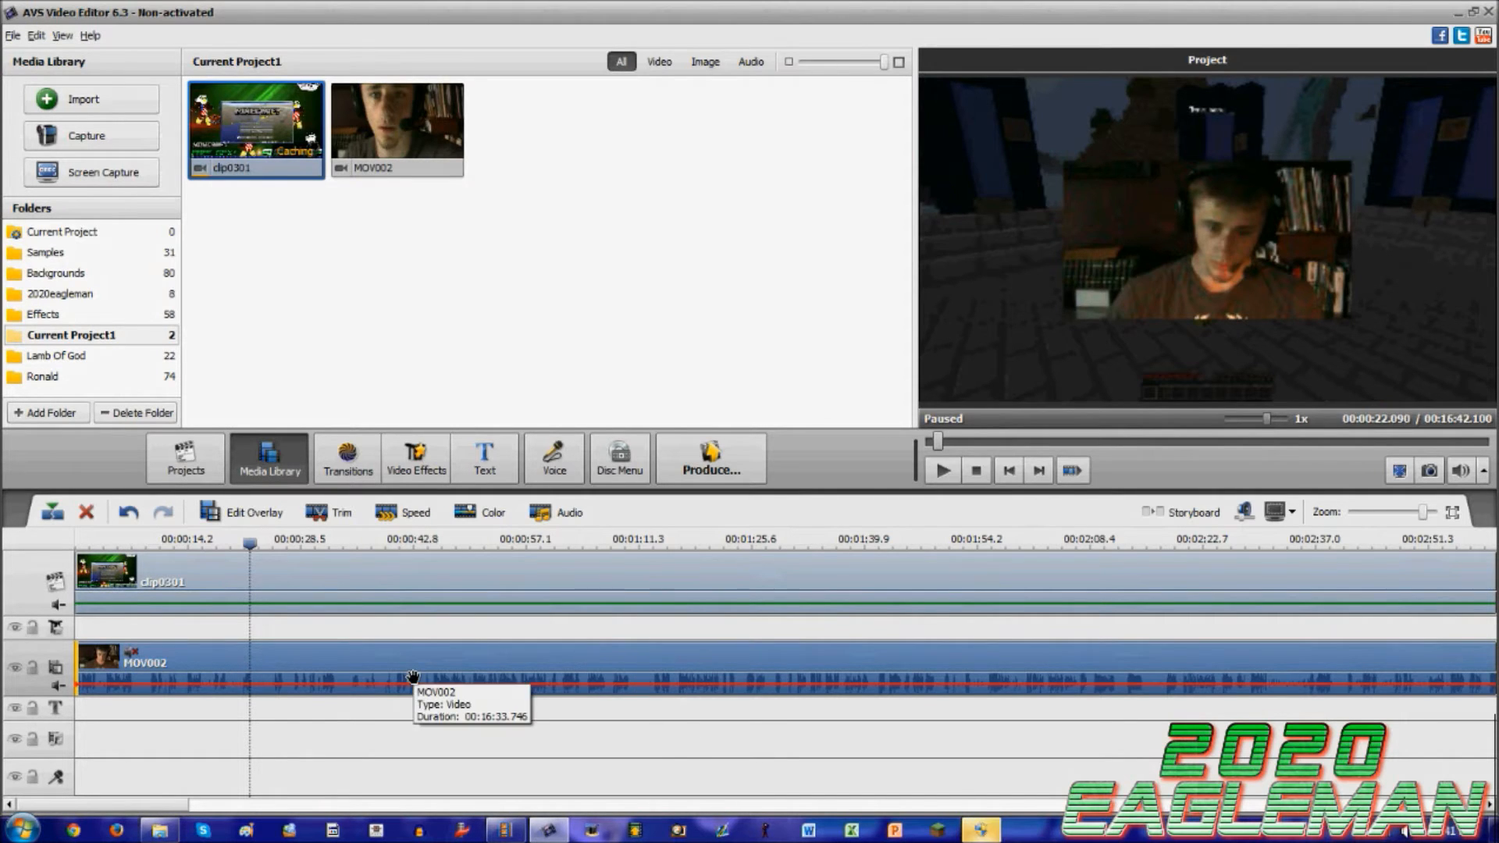
# Remove MOV002 from the timeline, leaving clip0301 selected on the main track
pyautogui.press('Delete')
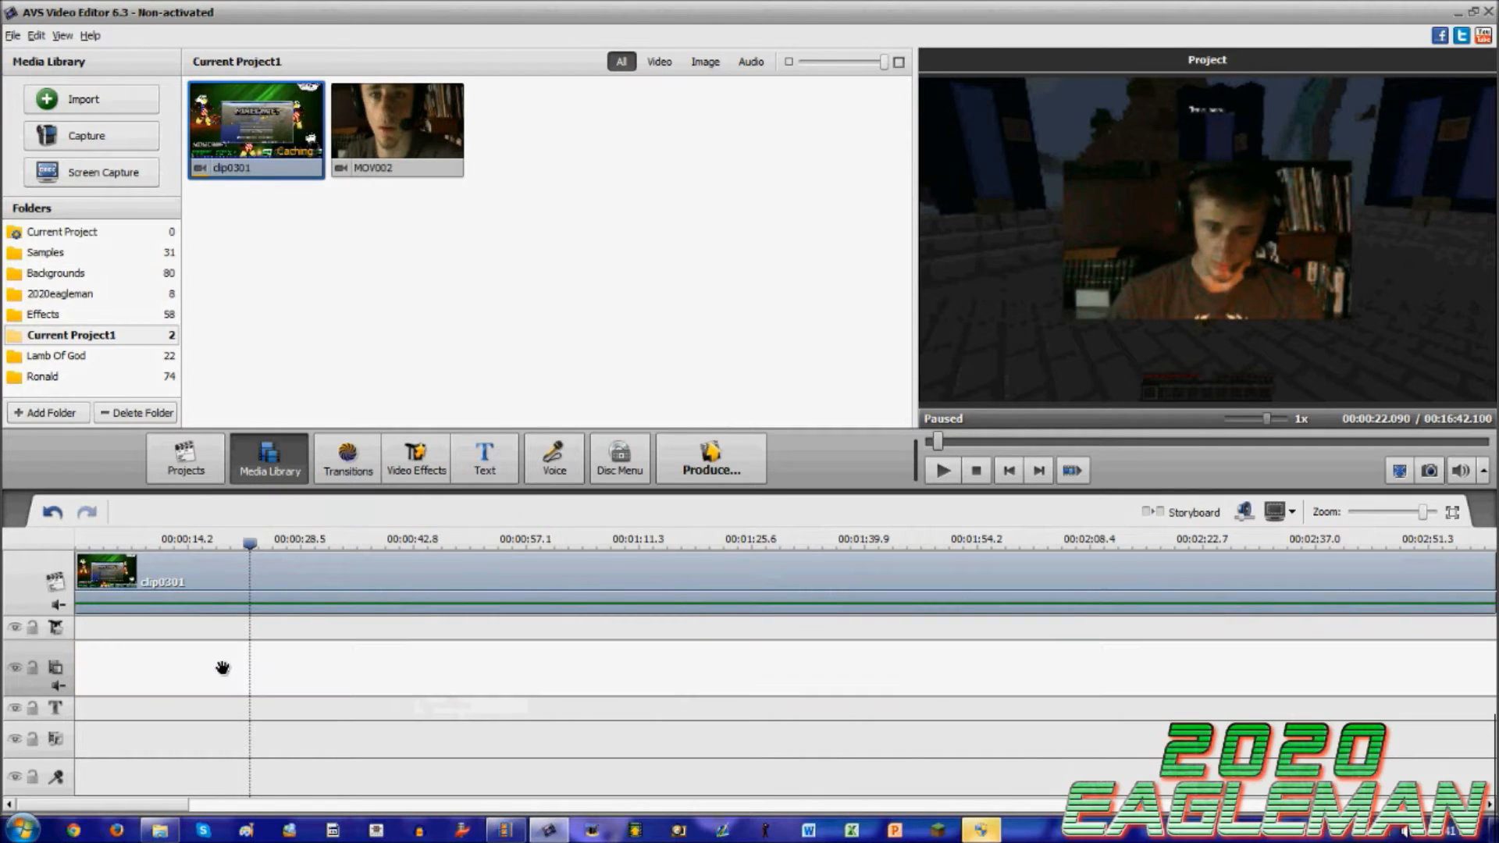
pyautogui.rightClick(224, 668)
pyautogui.click(385, 682)
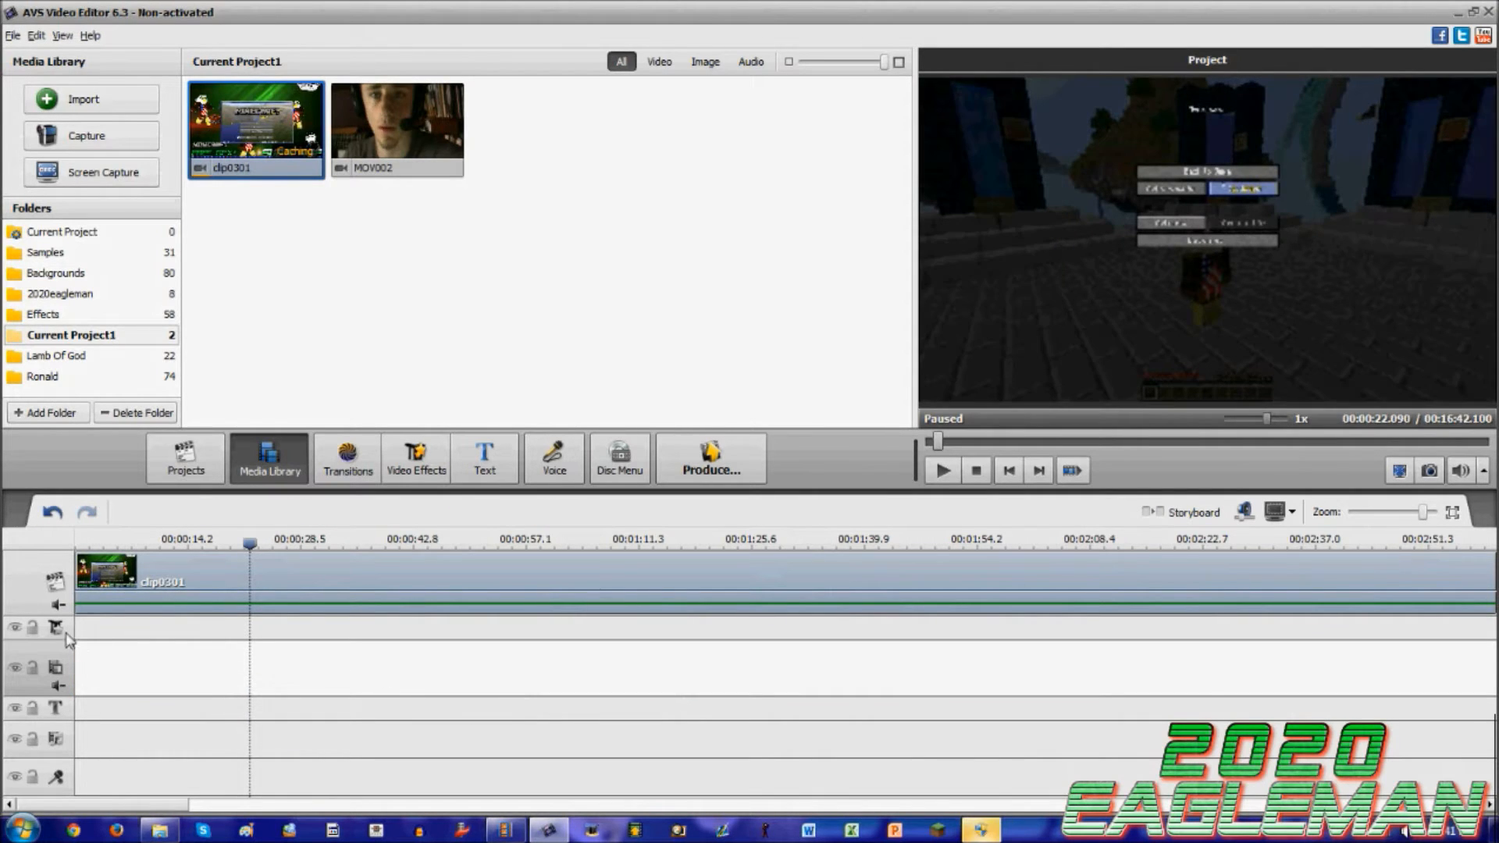
pyautogui.rightClick(61, 653)
pyautogui.click(178, 565)
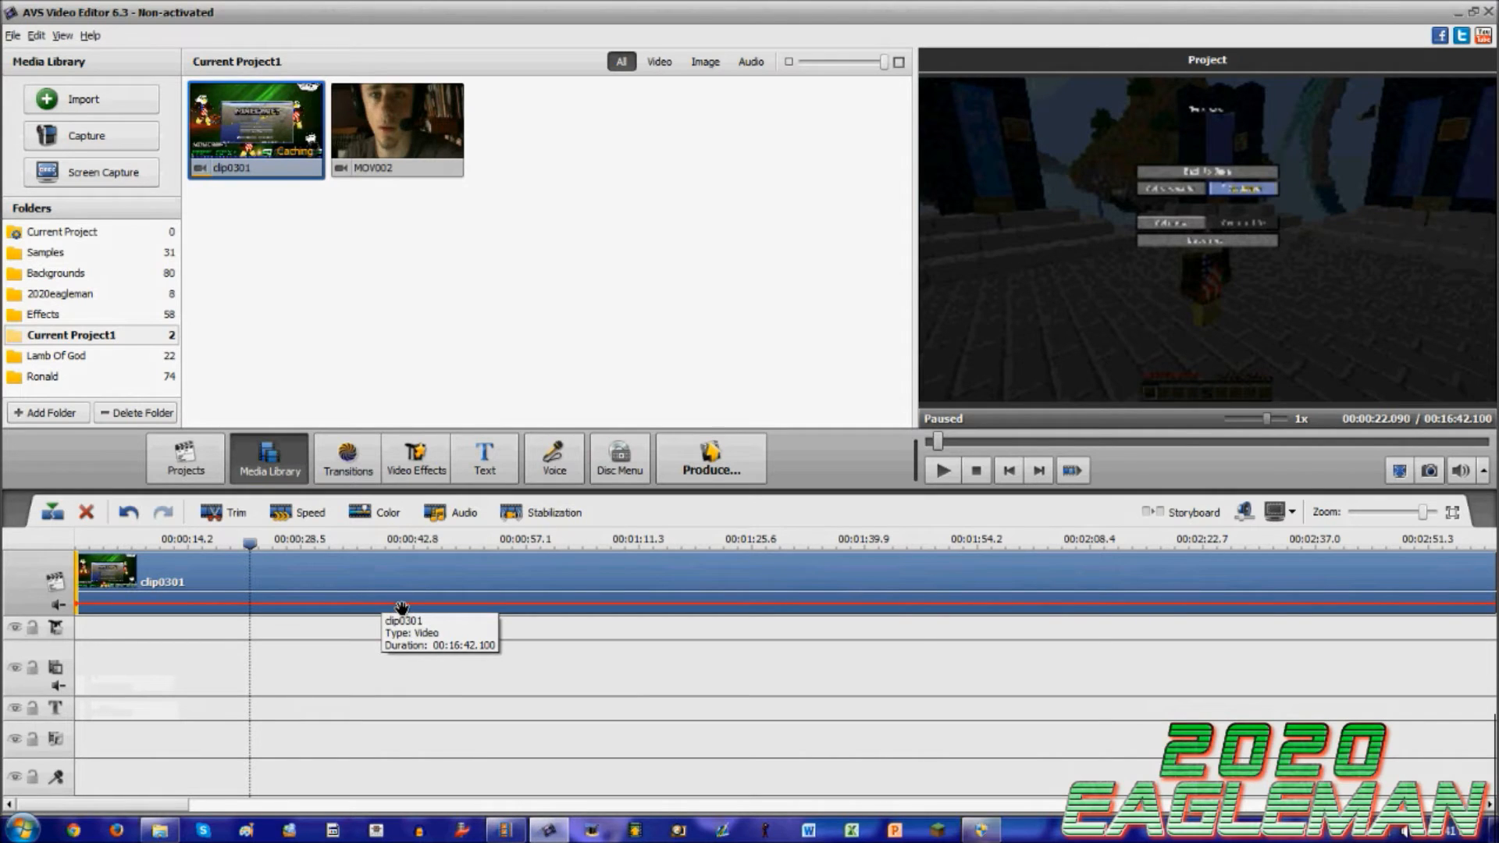
# Switch to Windows Live Movie Maker and back, then preview the MOV002 webcam clip
pyautogui.click(505, 830)
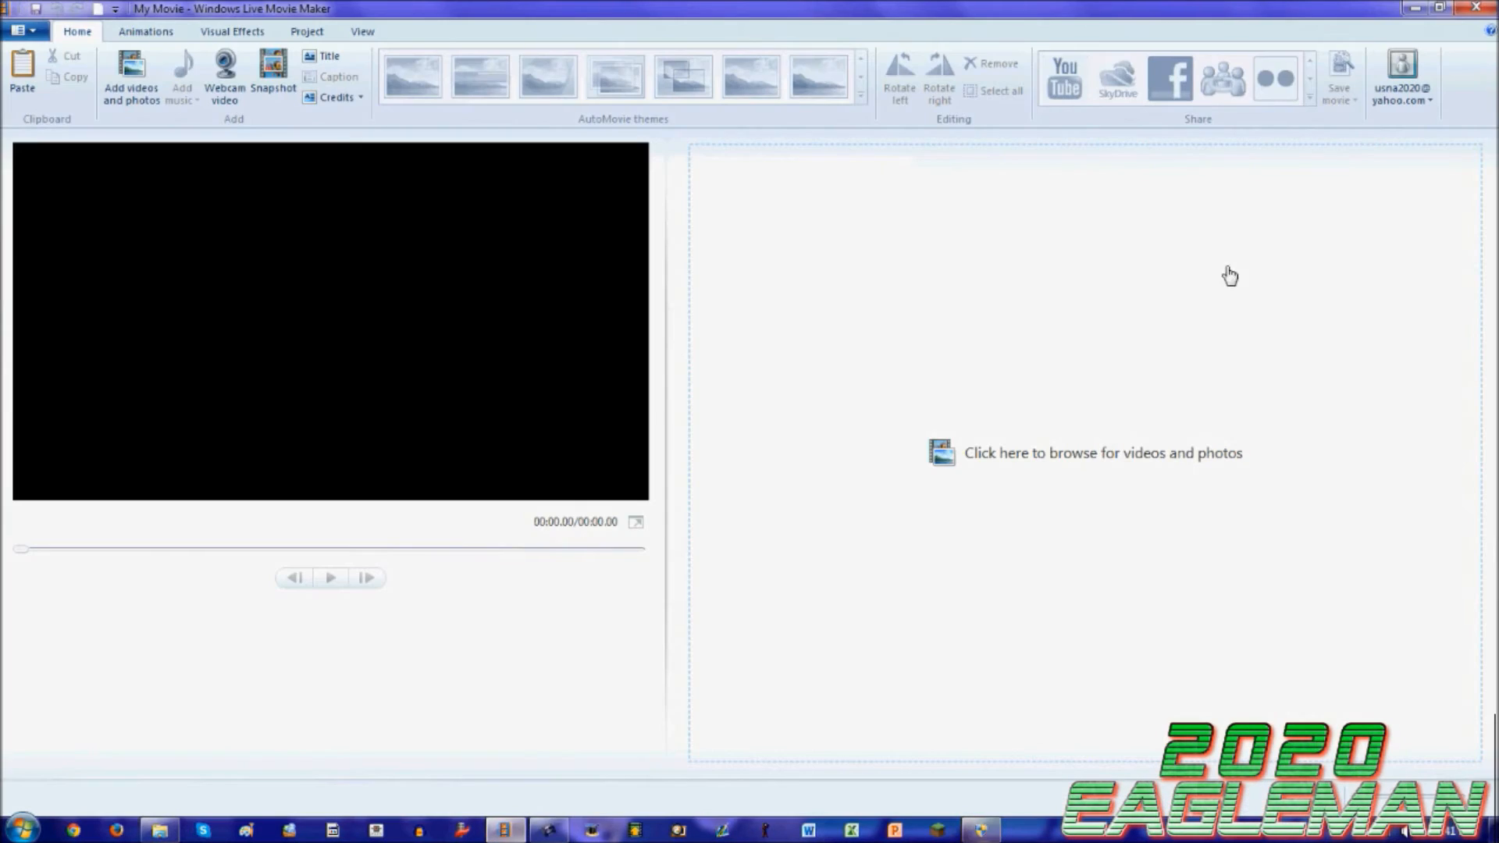
pyautogui.click(550, 832)
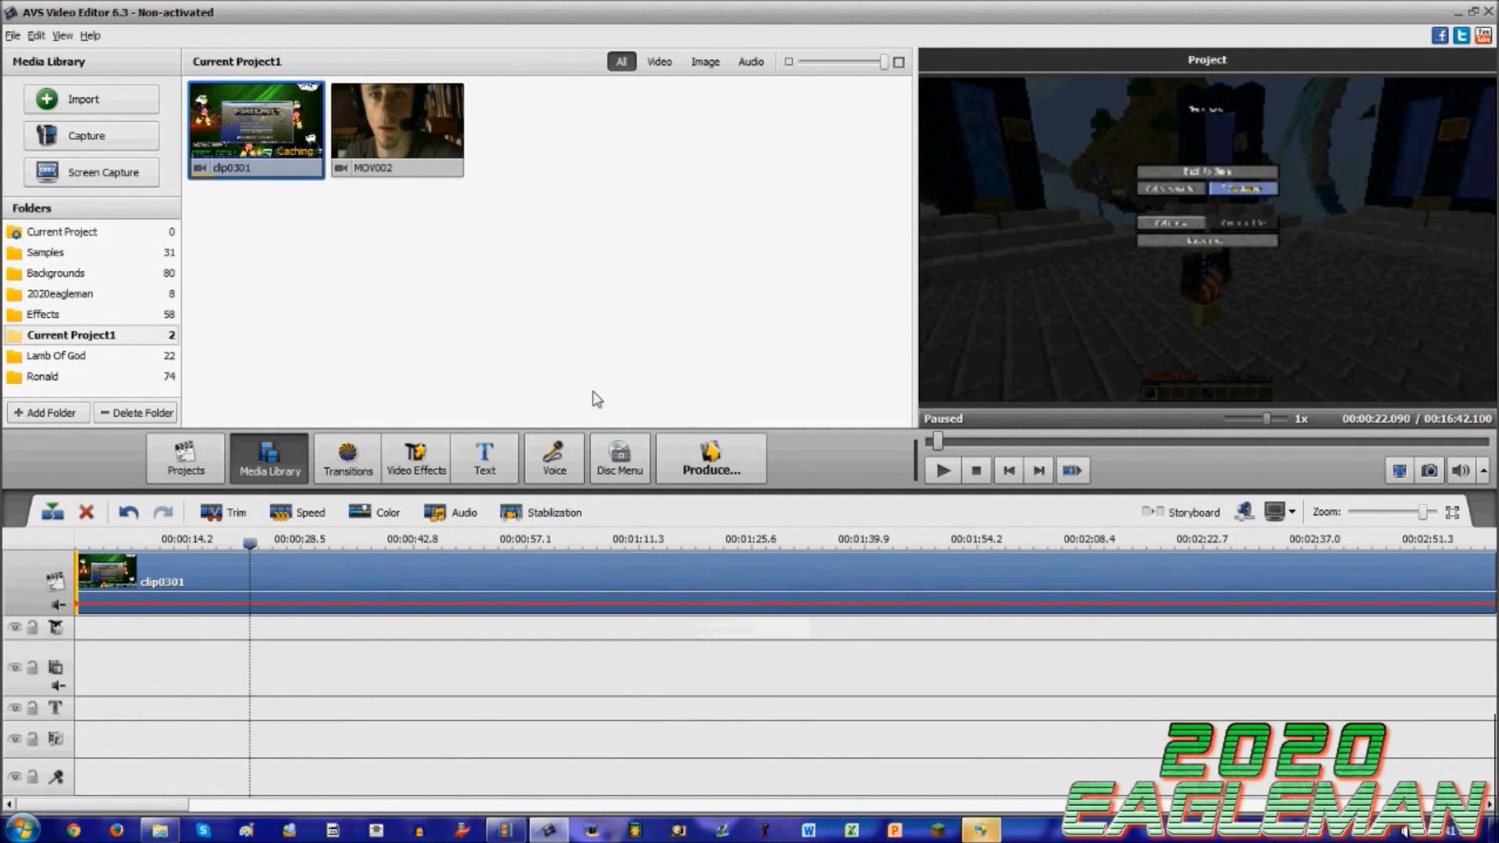
pyautogui.click(401, 119)
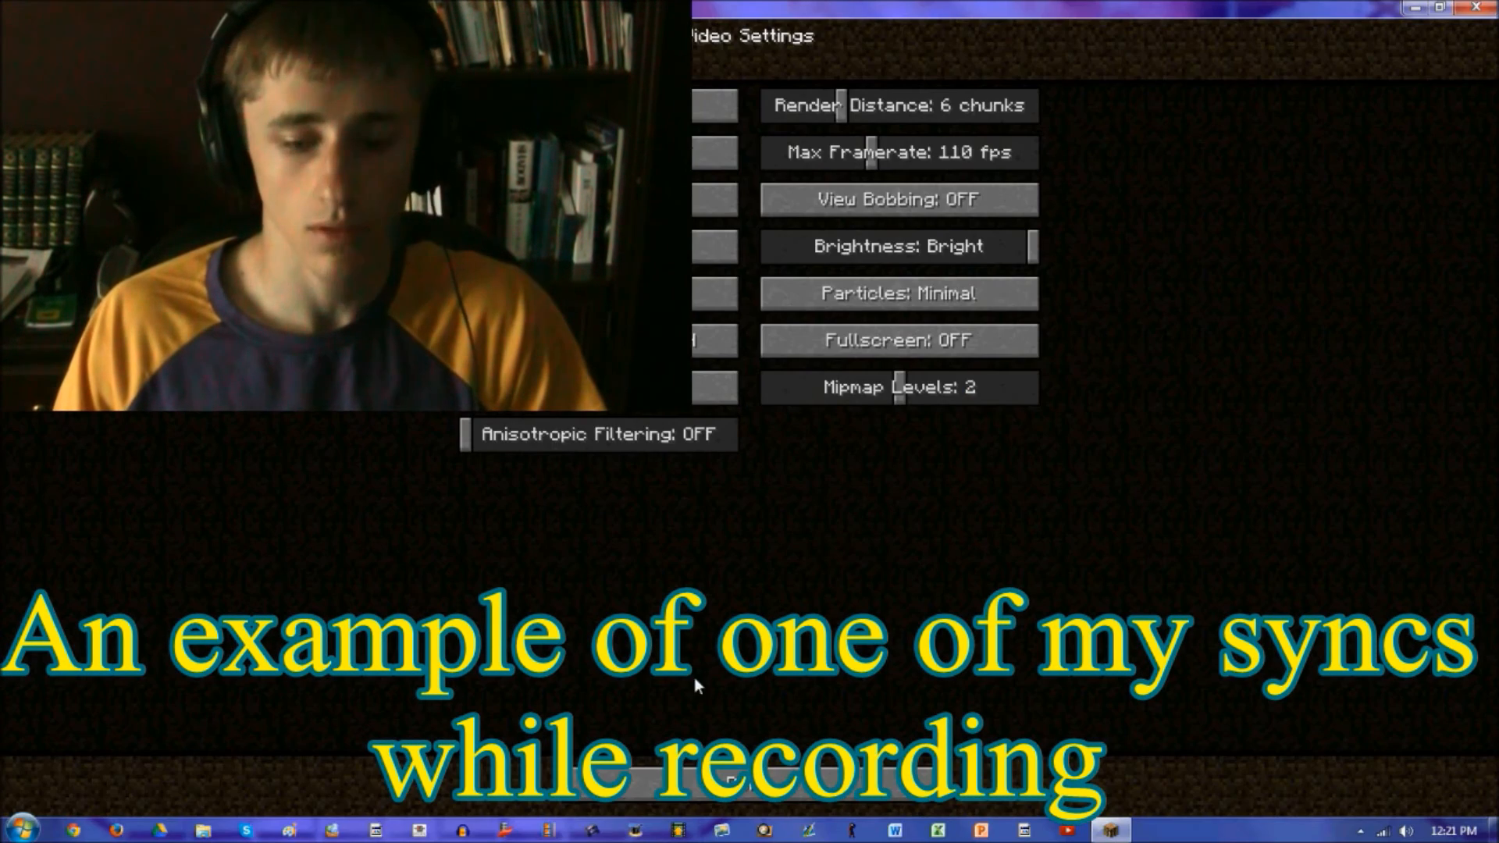
# Turn Fullscreen ON in Video Settings, leave the menus and return to gameplay
pyautogui.click(934, 342)
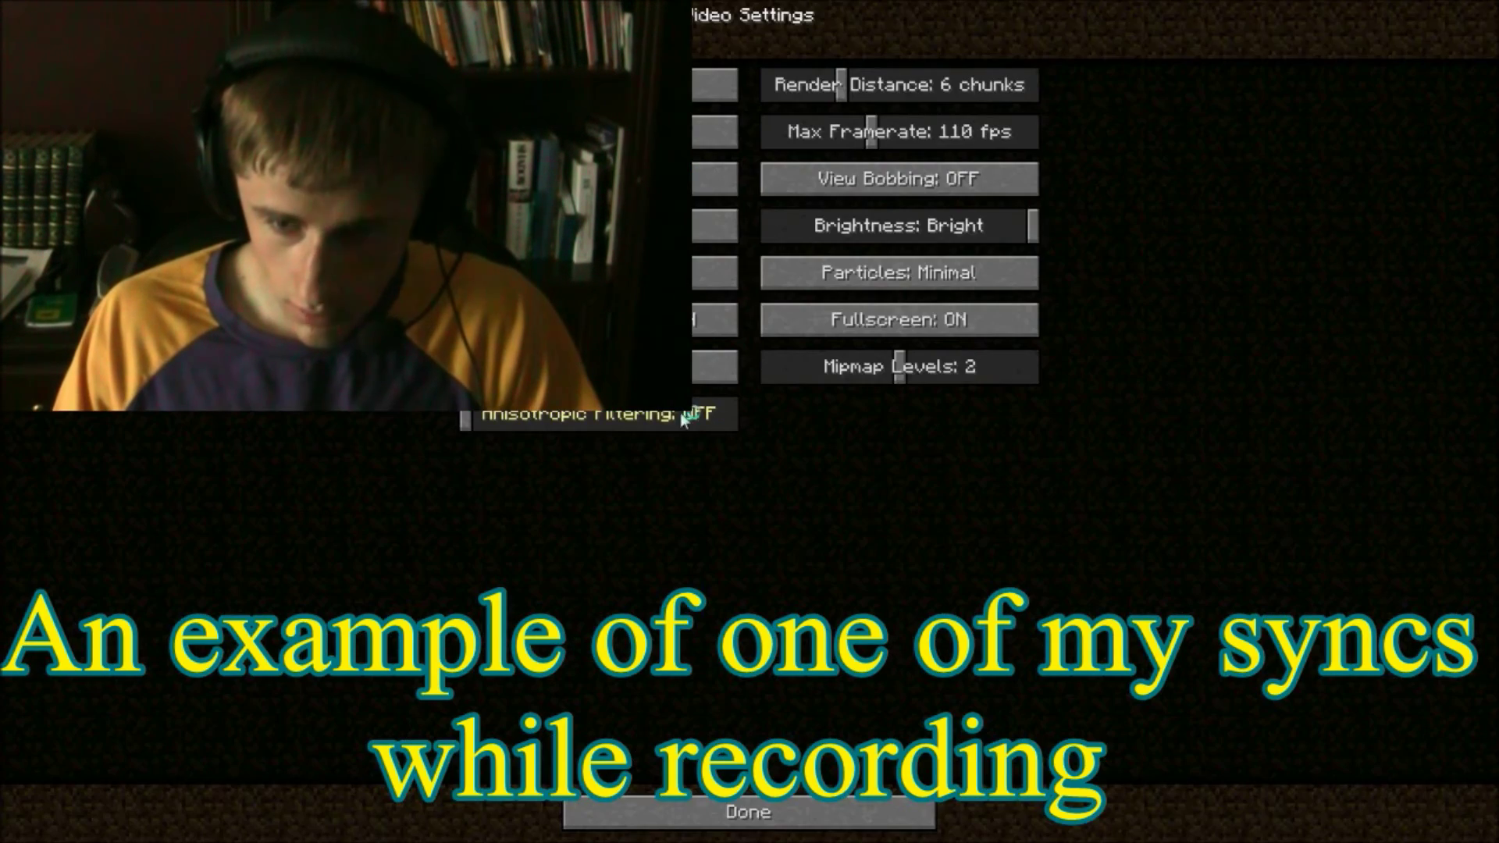
pyautogui.click(780, 824)
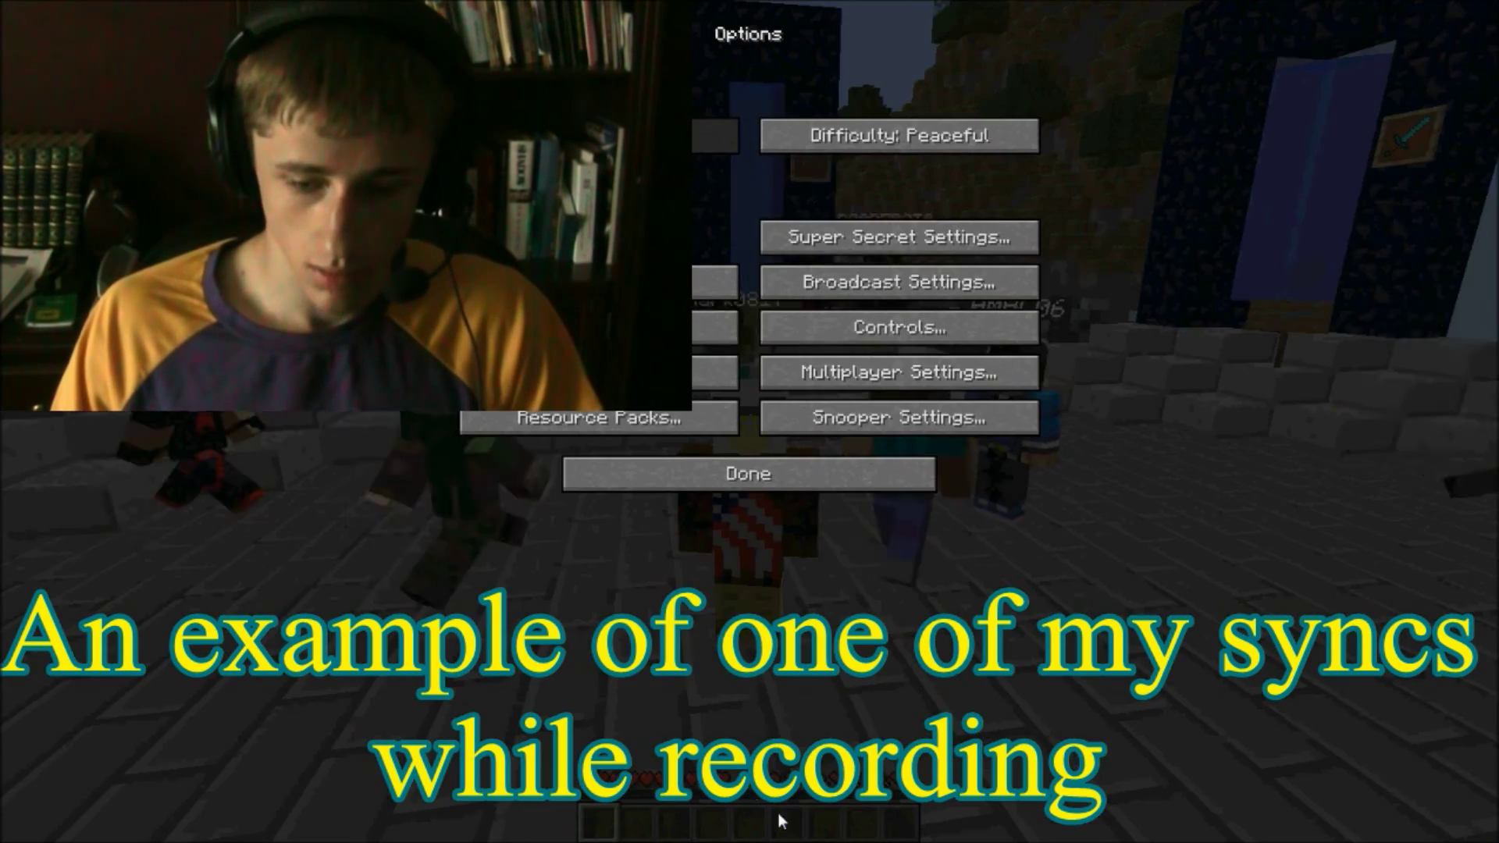
pyautogui.click(769, 491)
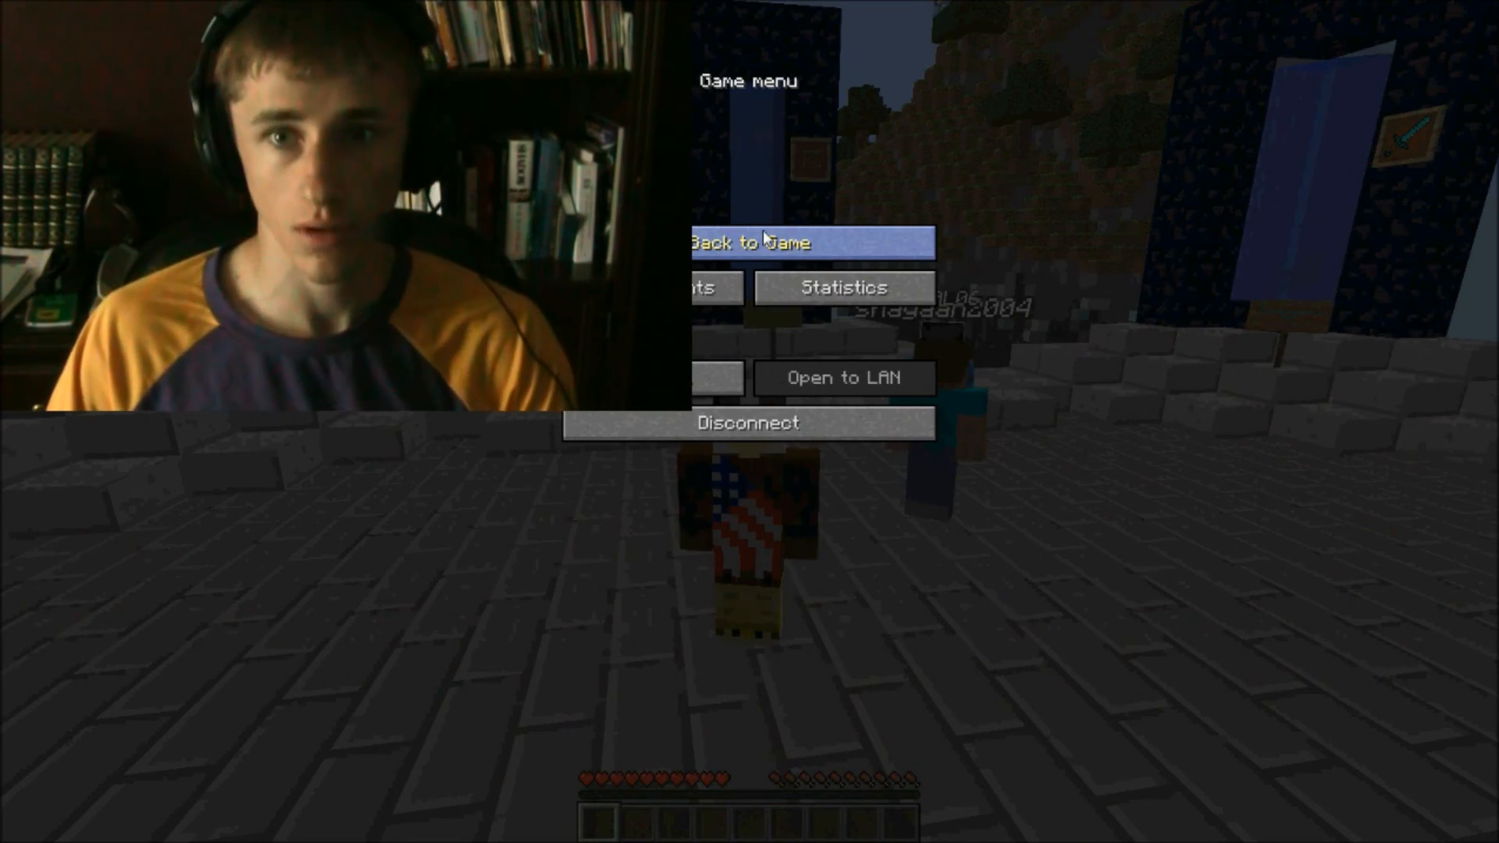
pyautogui.click(763, 229)
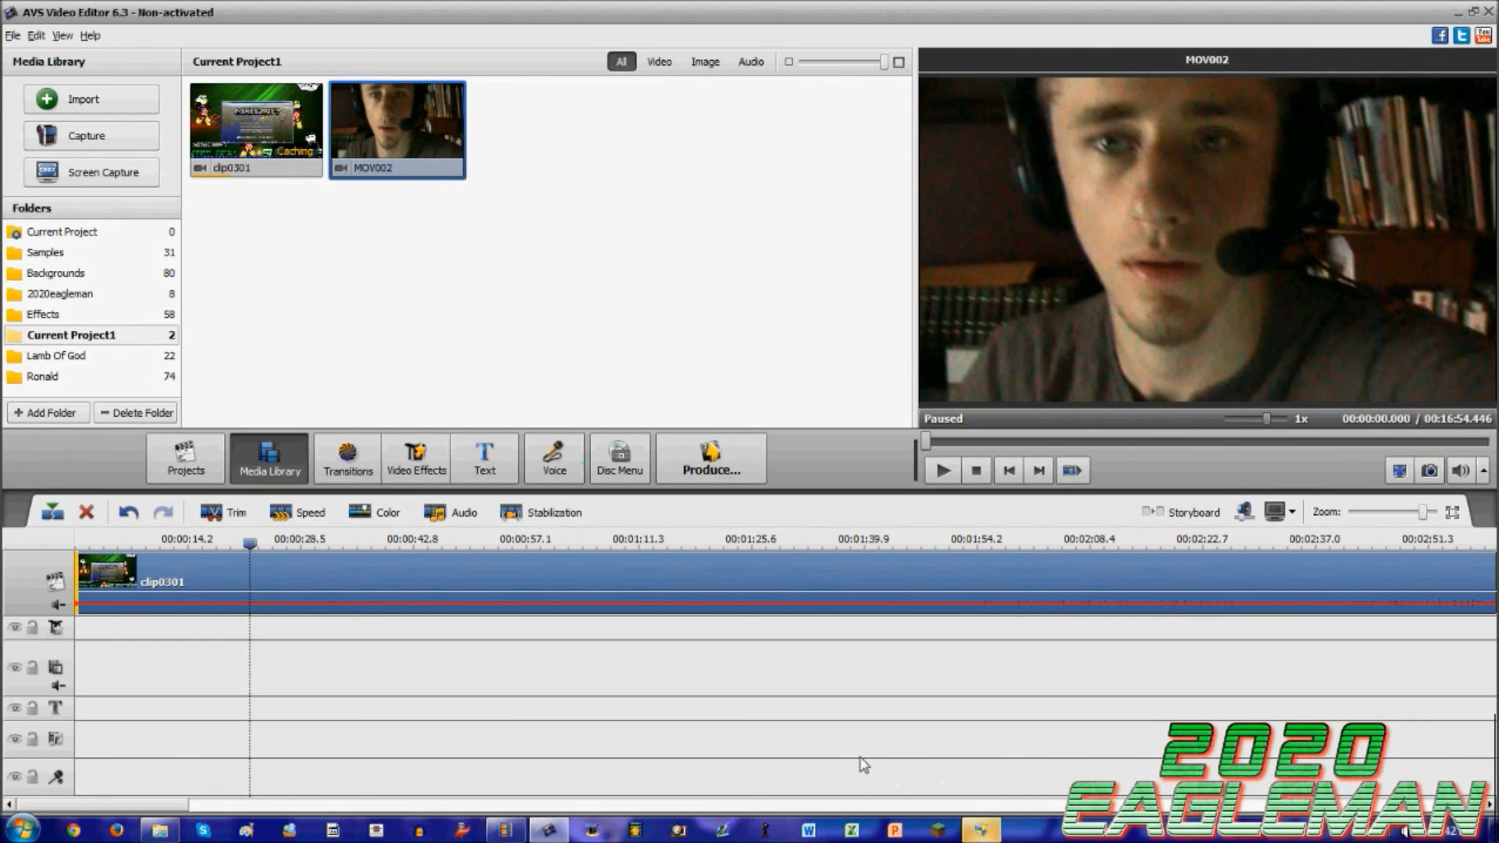
# Bring Windows Live Movie Maker forward and close its window
pyautogui.click(501, 827)
pyautogui.click(1472, 8)
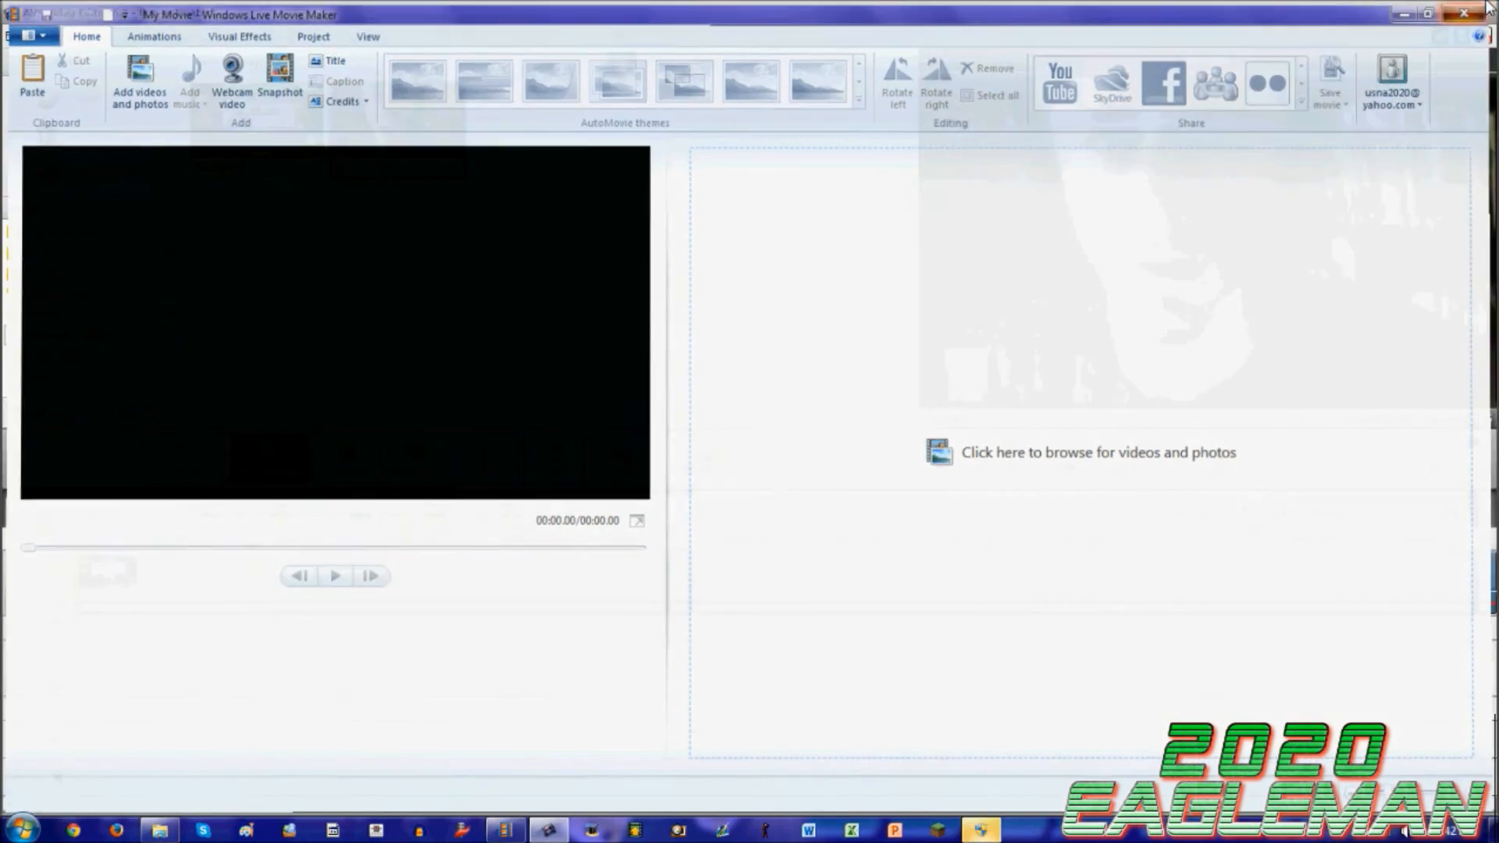